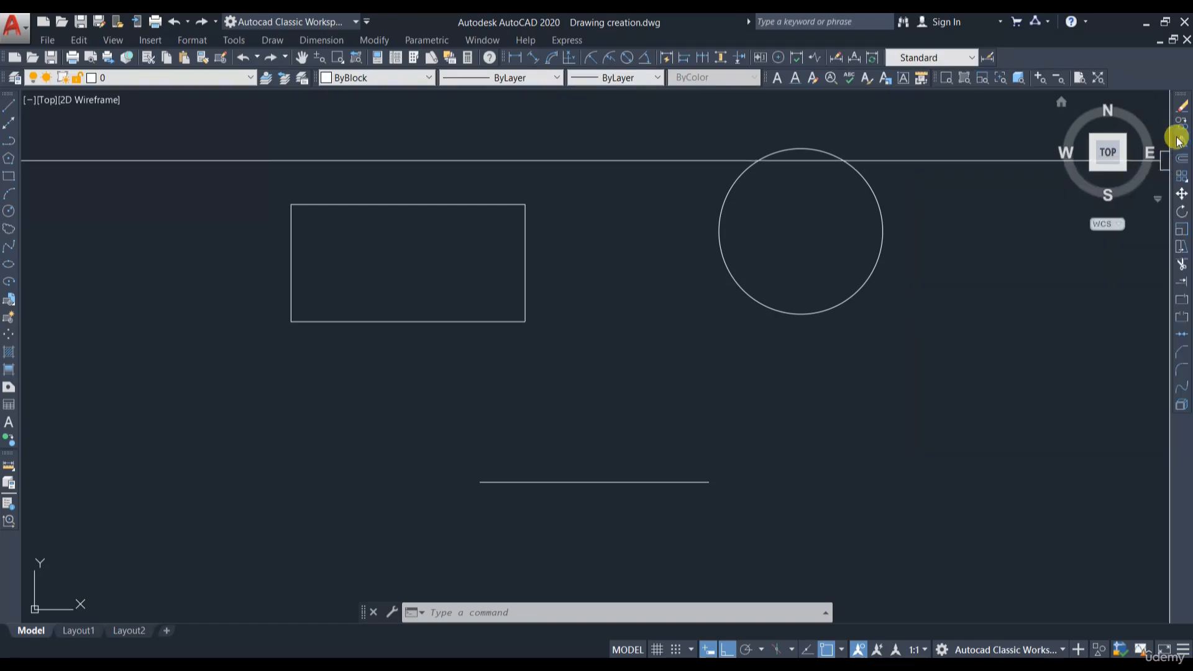
# - Mirror the rectangle downward about a horizontal mirror line, keeping the source object
pyautogui.click(1181, 143)
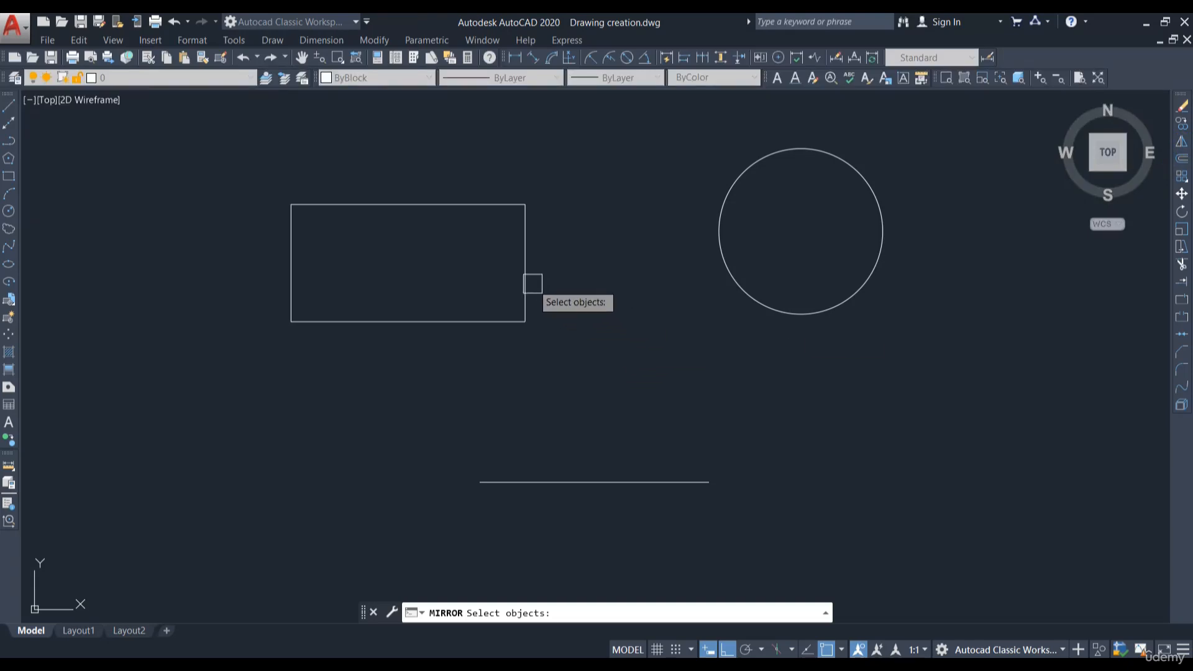
pyautogui.click(518, 250)
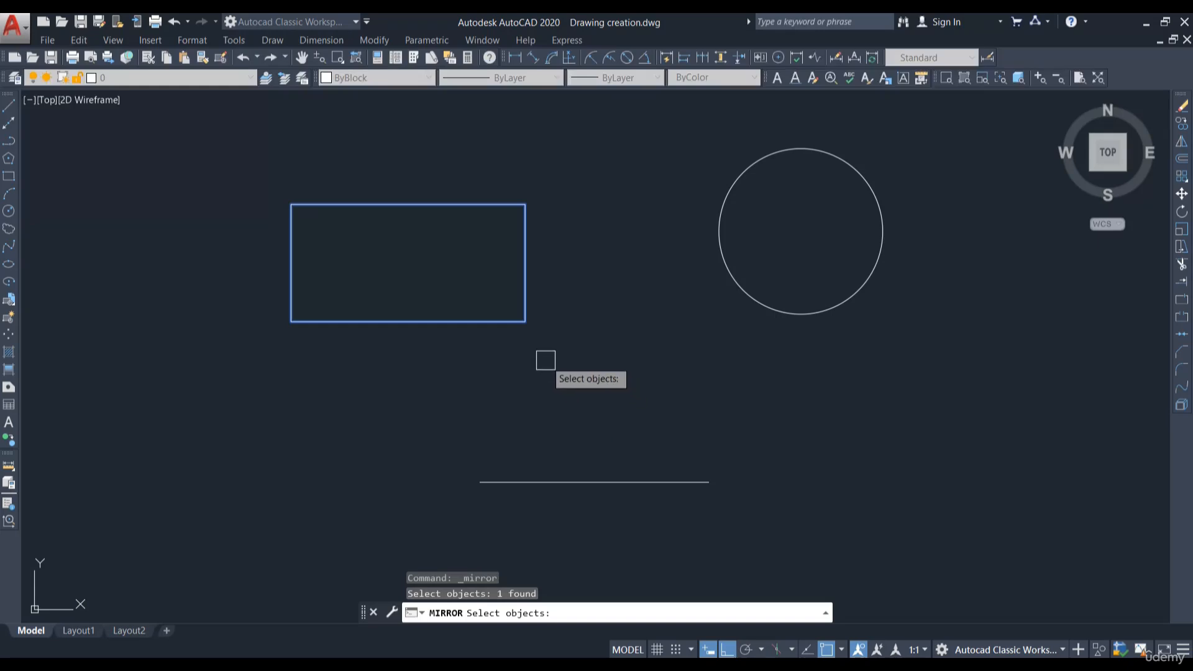
pyautogui.press('Return')
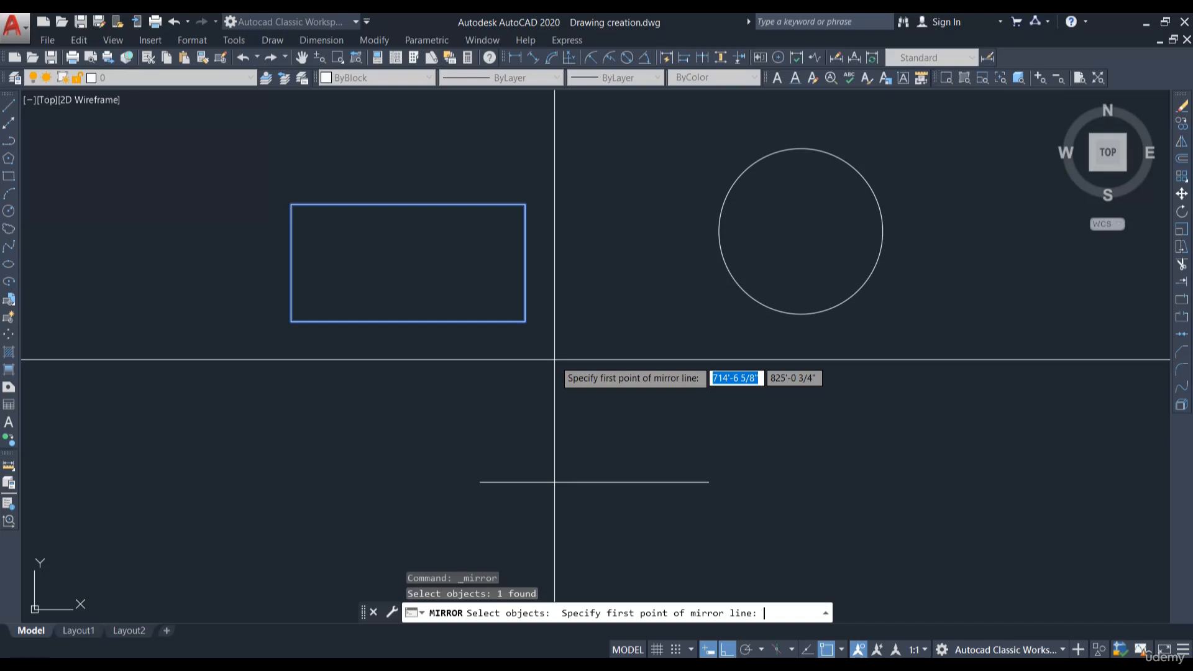
pyautogui.click(224, 356)
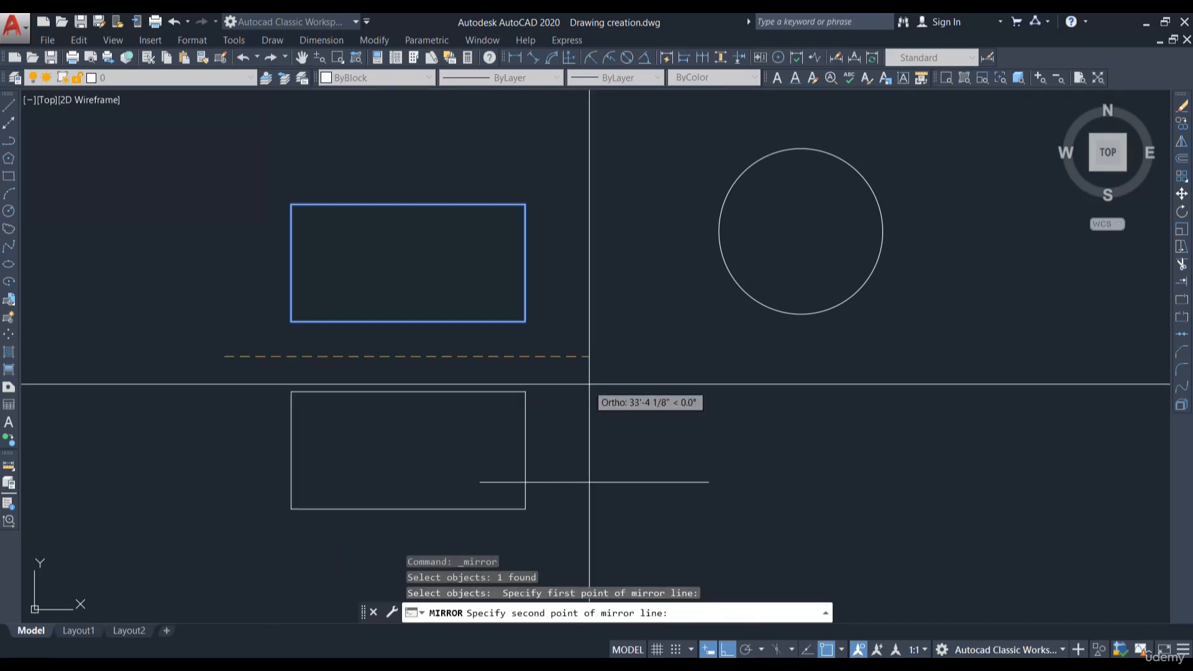
pyautogui.click(694, 379)
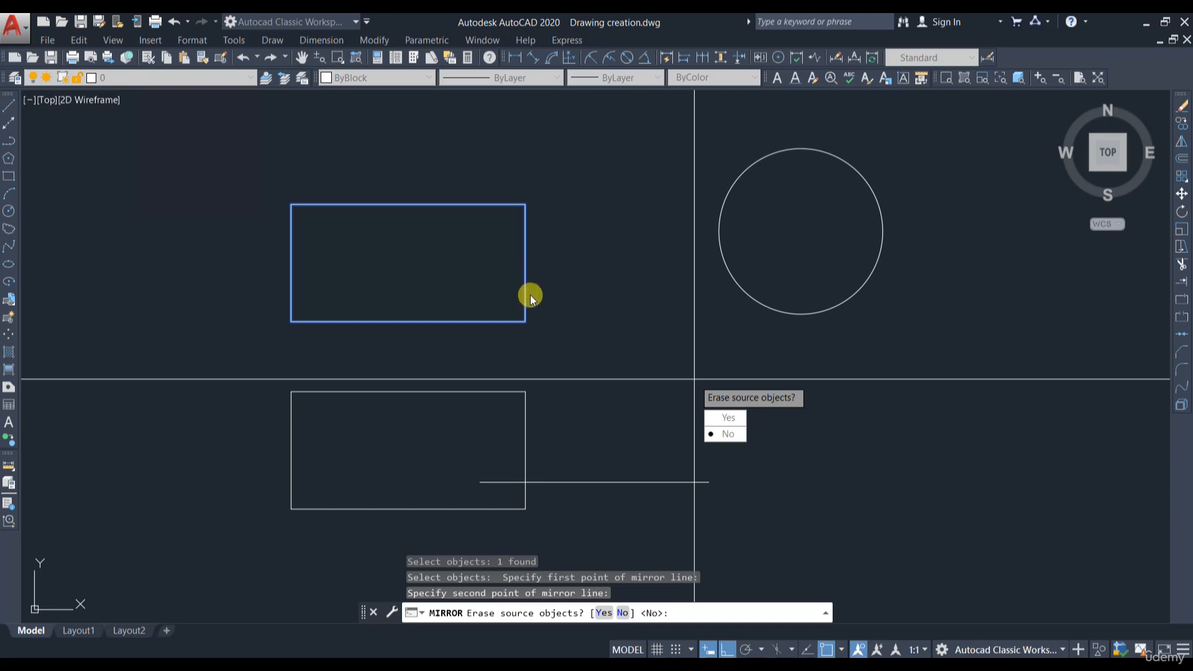
pyautogui.click(736, 437)
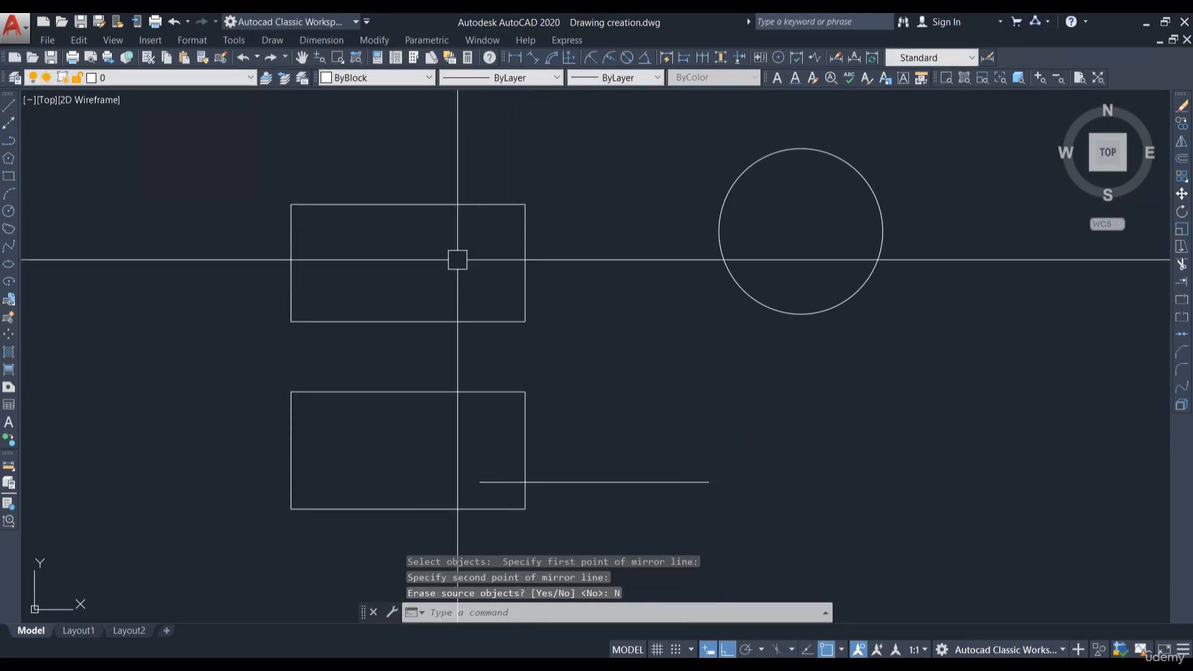
# - Move the horizontal line further to the right
pyautogui.click(556, 483)
pyautogui.write('m')
pyautogui.press('Return')
pyautogui.click(616, 435)
pyautogui.click(894, 448)
# - Erase the mirrored rectangle copy below the original
pyautogui.click(526, 453)
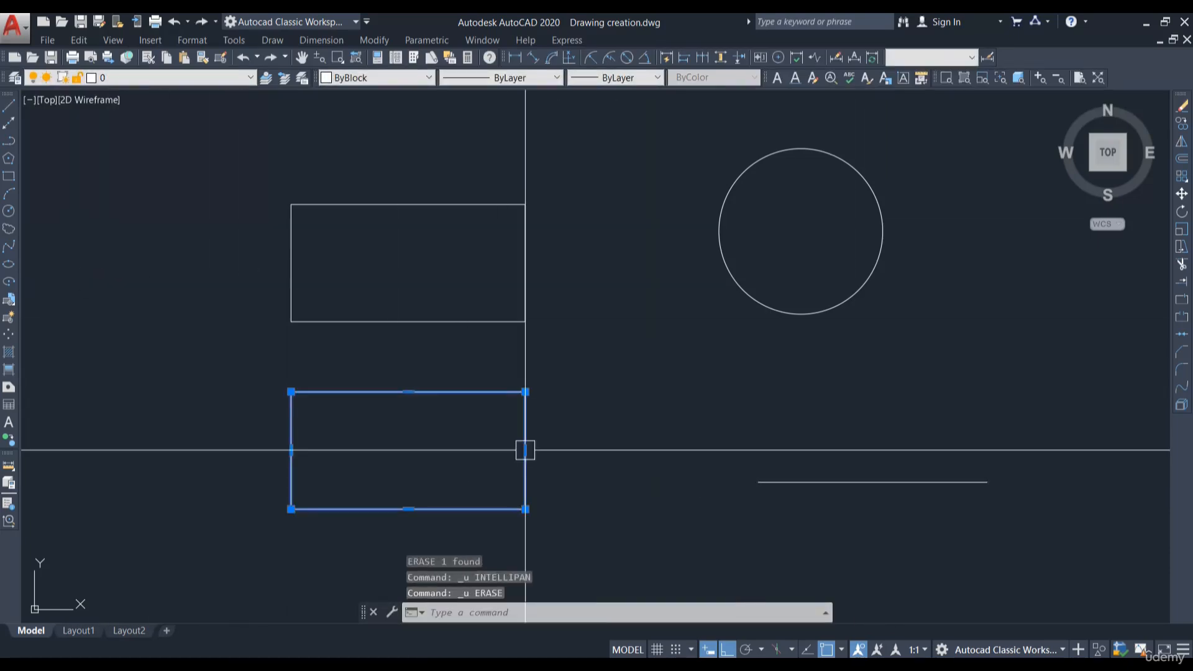
pyautogui.write('e')
pyautogui.press('Return')
pyautogui.press('Escape')
# - Mirror the rectangle to the left about a vertical mirror line, choosing to erase the source object
pyautogui.moveTo(323, 345); pyautogui.dragTo(479, 354, button='middle')
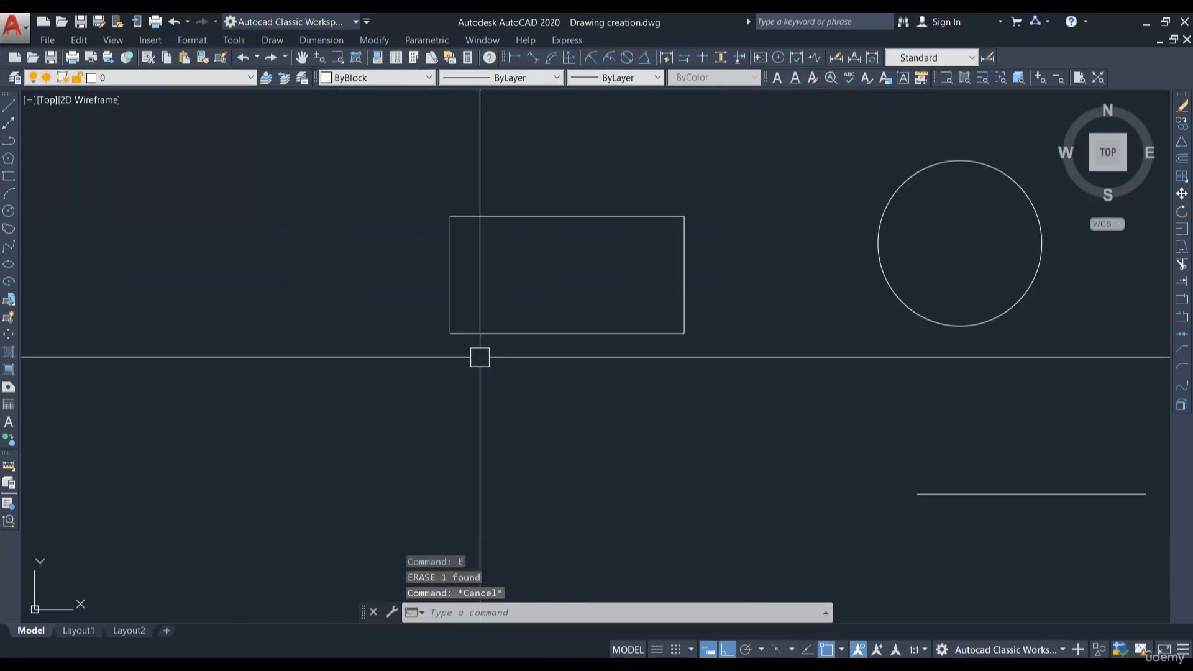
pyautogui.write('mi')
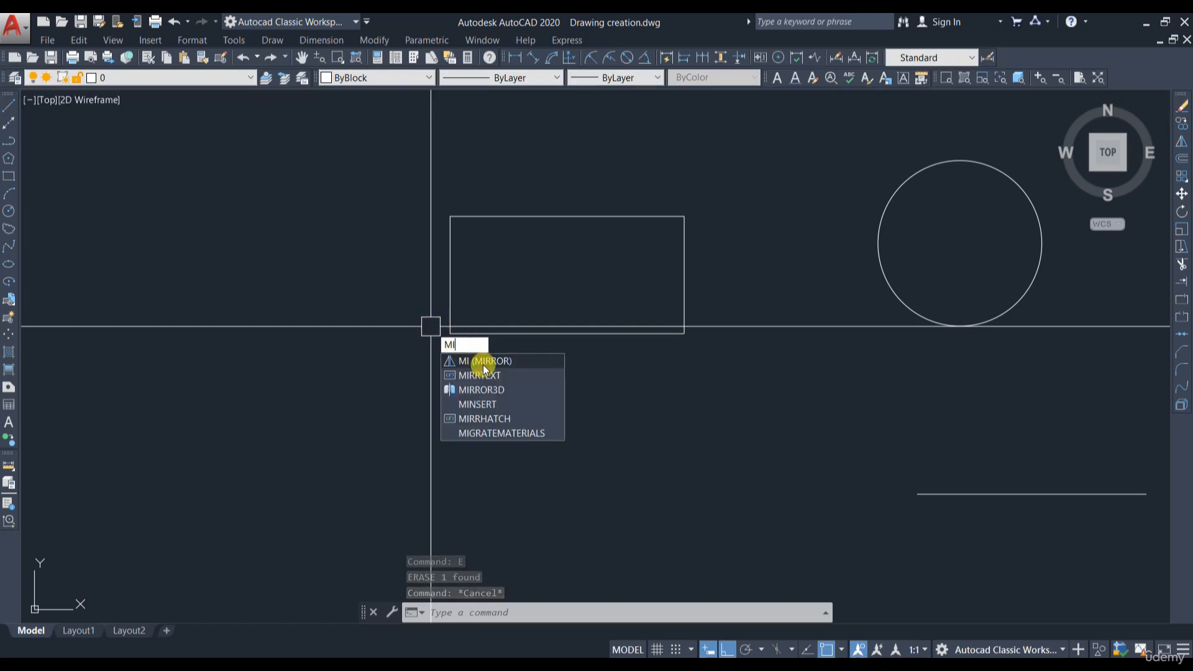
pyautogui.click(465, 362)
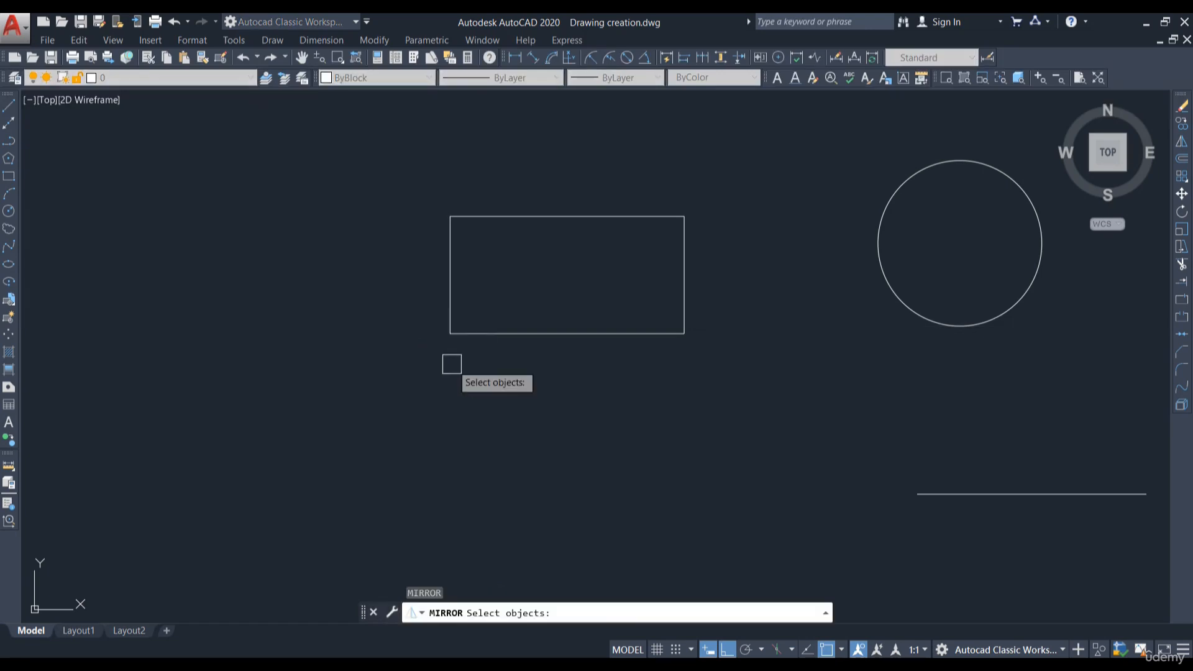
pyautogui.click(485, 333)
pyautogui.press('Return')
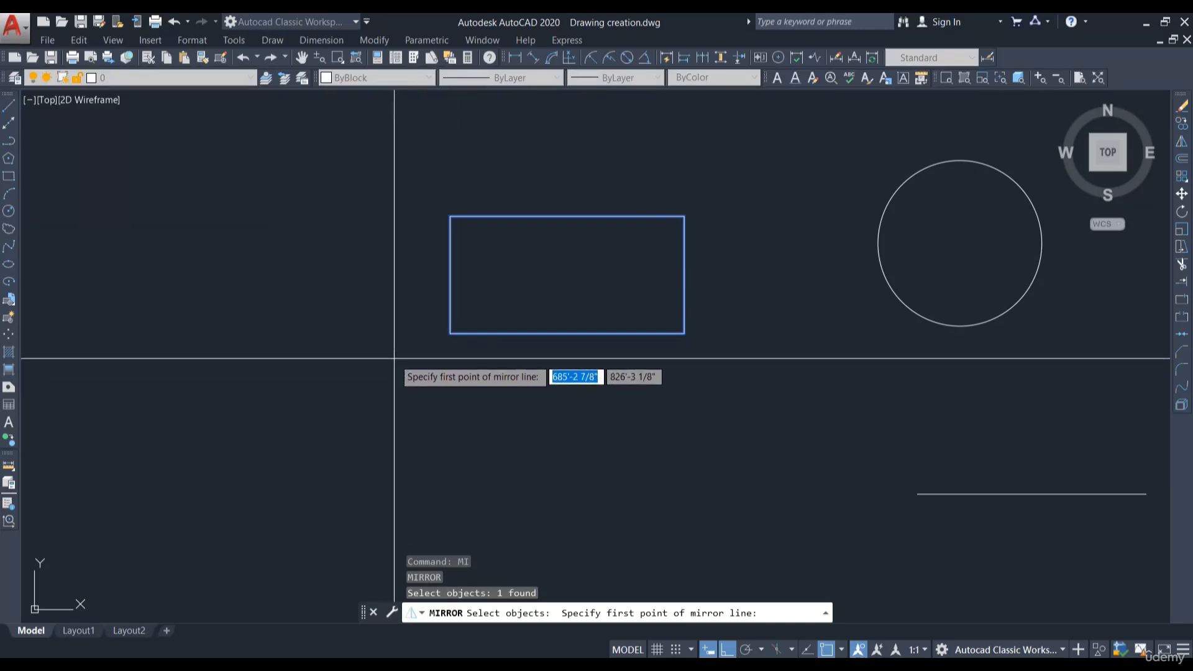
pyautogui.click(394, 356)
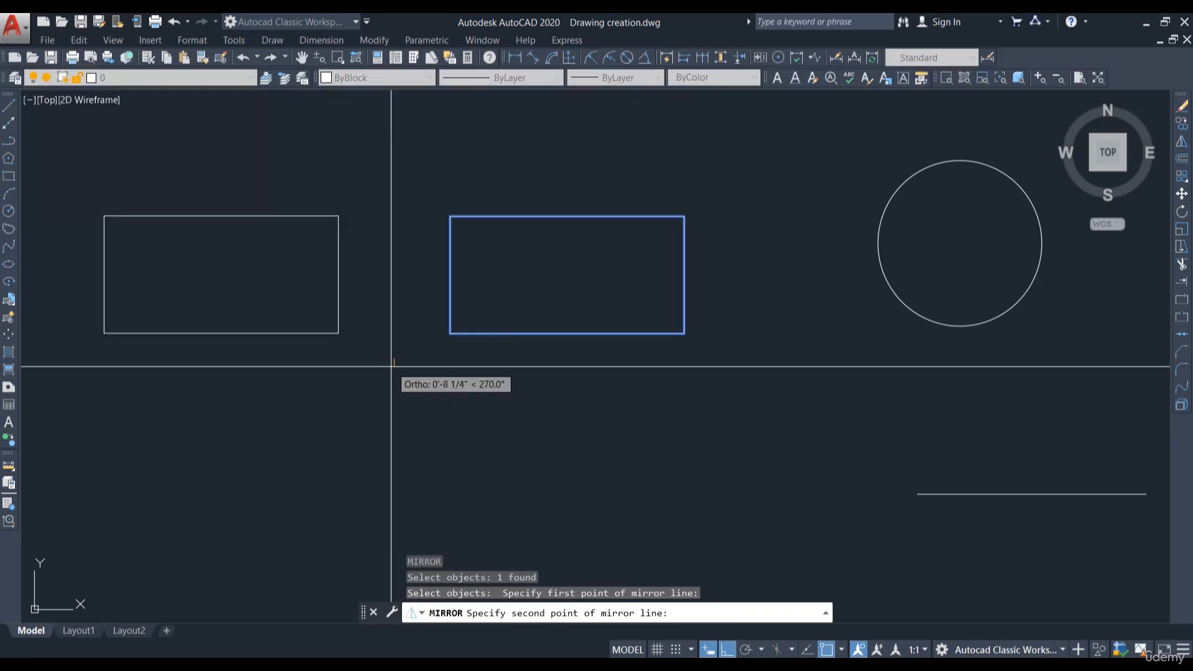
pyautogui.click(394, 143)
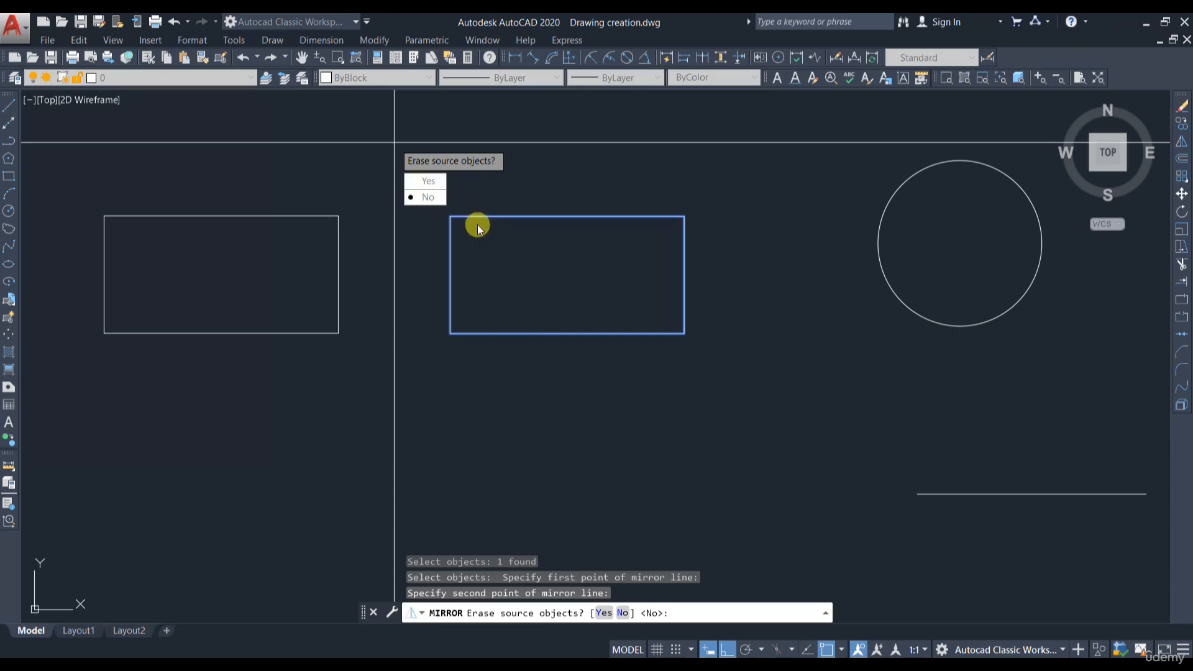
pyautogui.click(426, 182)
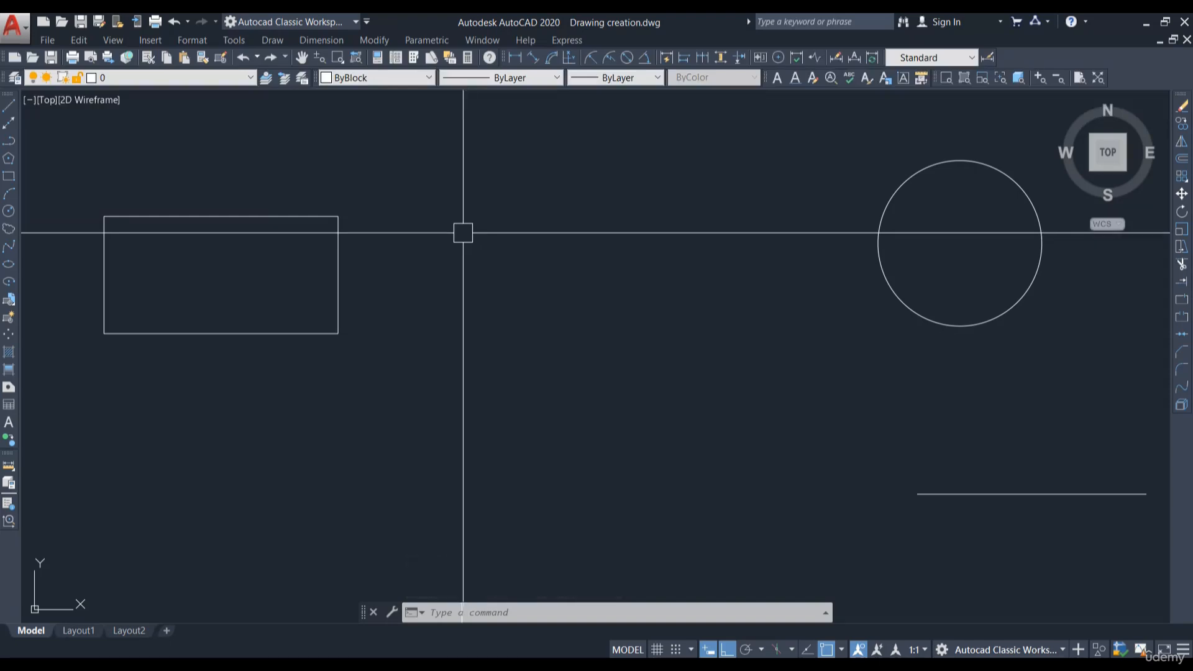
# - Mirror the circle downward about a horizontal mirror line below it, keeping the source object
pyautogui.scroll(2, 878, 299)
pyautogui.moveTo(879, 298); pyautogui.dragTo(655, 296, button='middle')
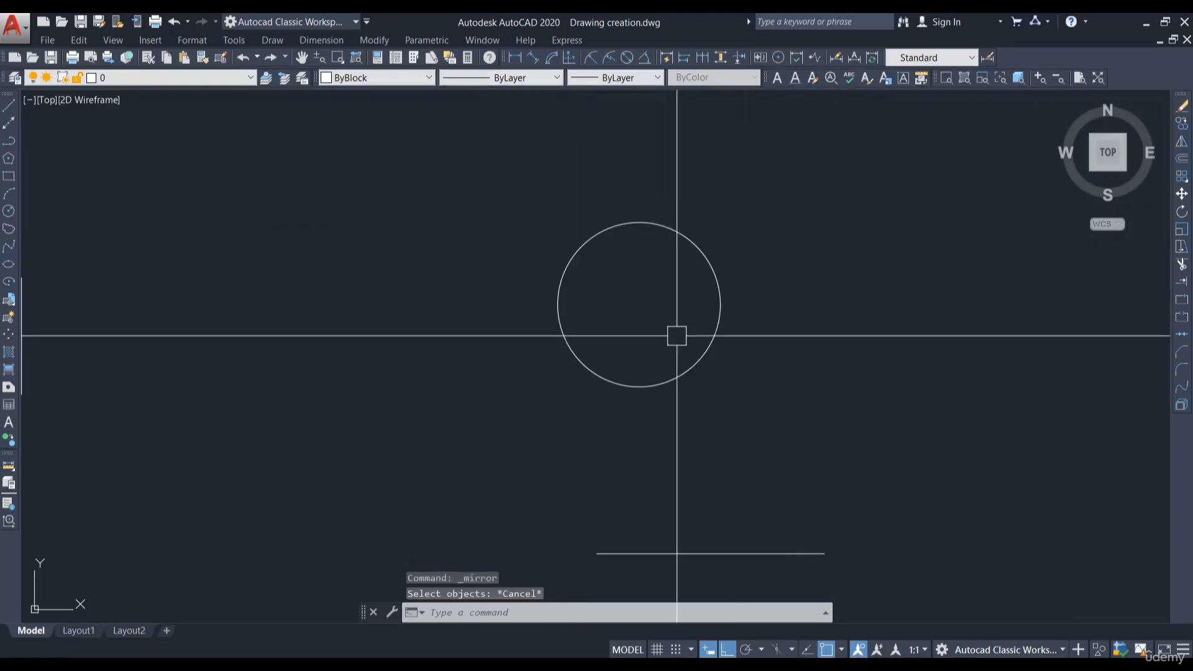
pyautogui.click(1182, 141)
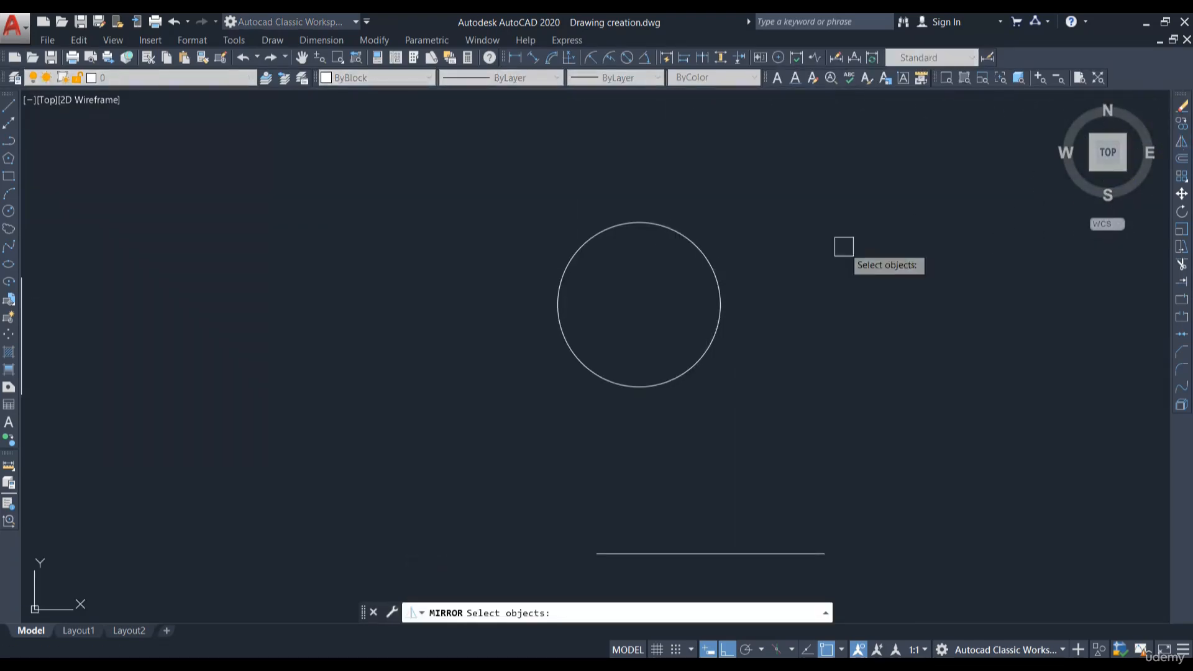
pyautogui.click(687, 239)
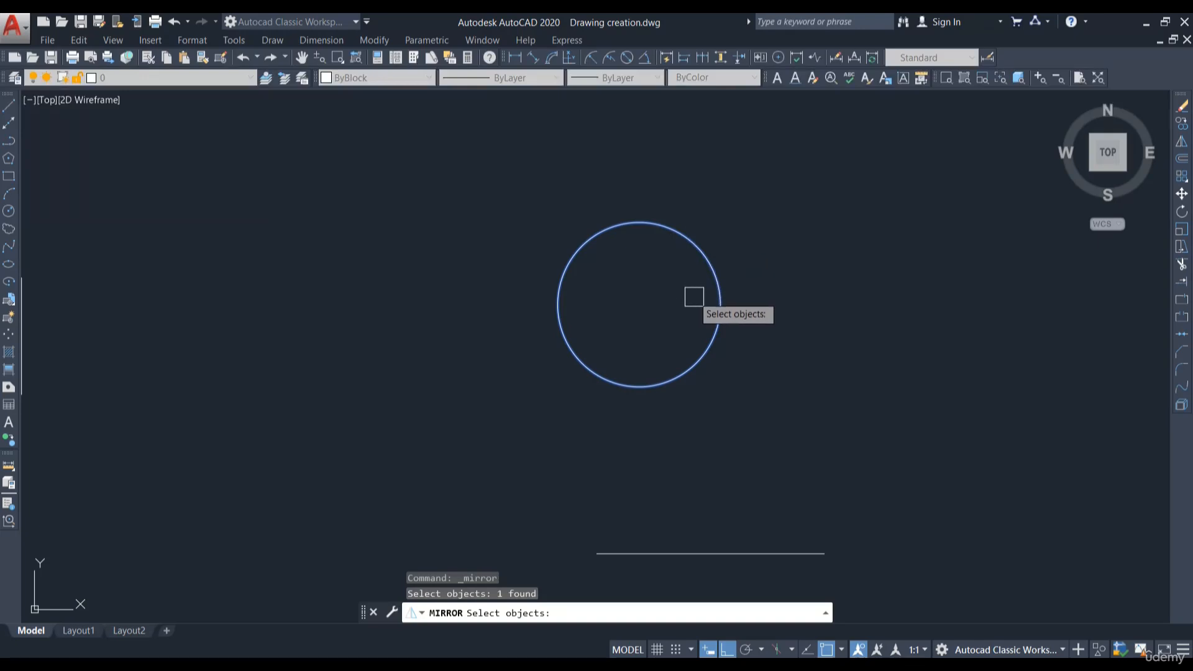
pyautogui.press('Return')
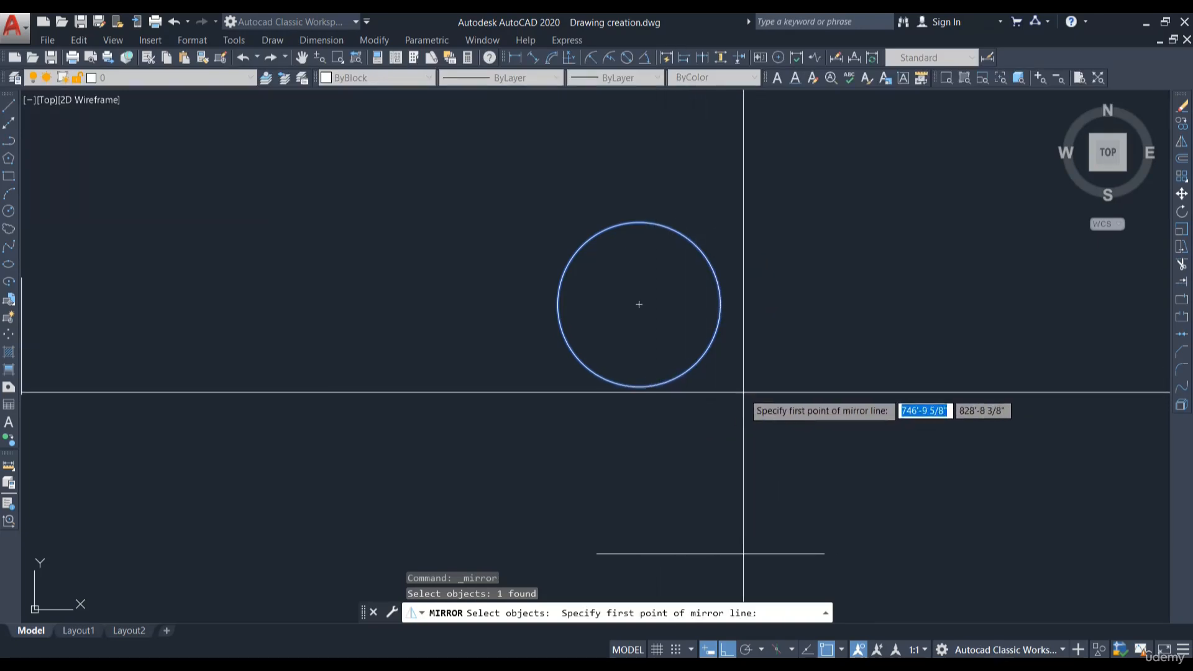
pyautogui.click(510, 417)
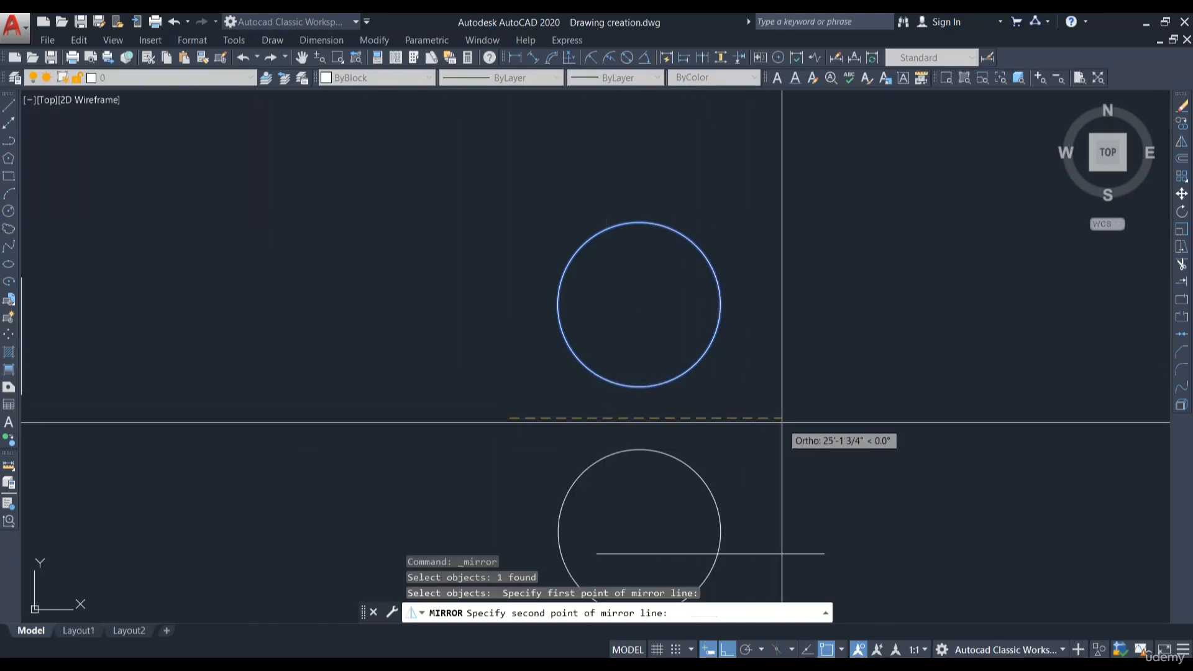
pyautogui.click(820, 422)
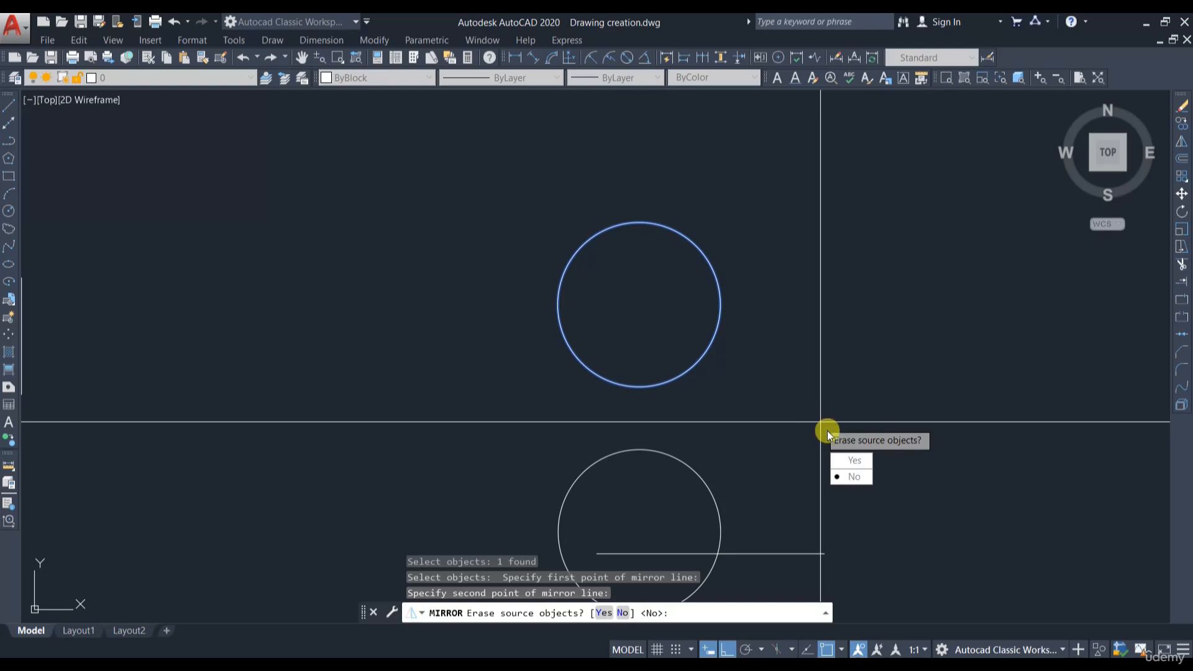
pyautogui.click(855, 477)
# - Mirror the circle to the left about a vertical mirror line beside it, keeping the source object
pyautogui.press('Return')
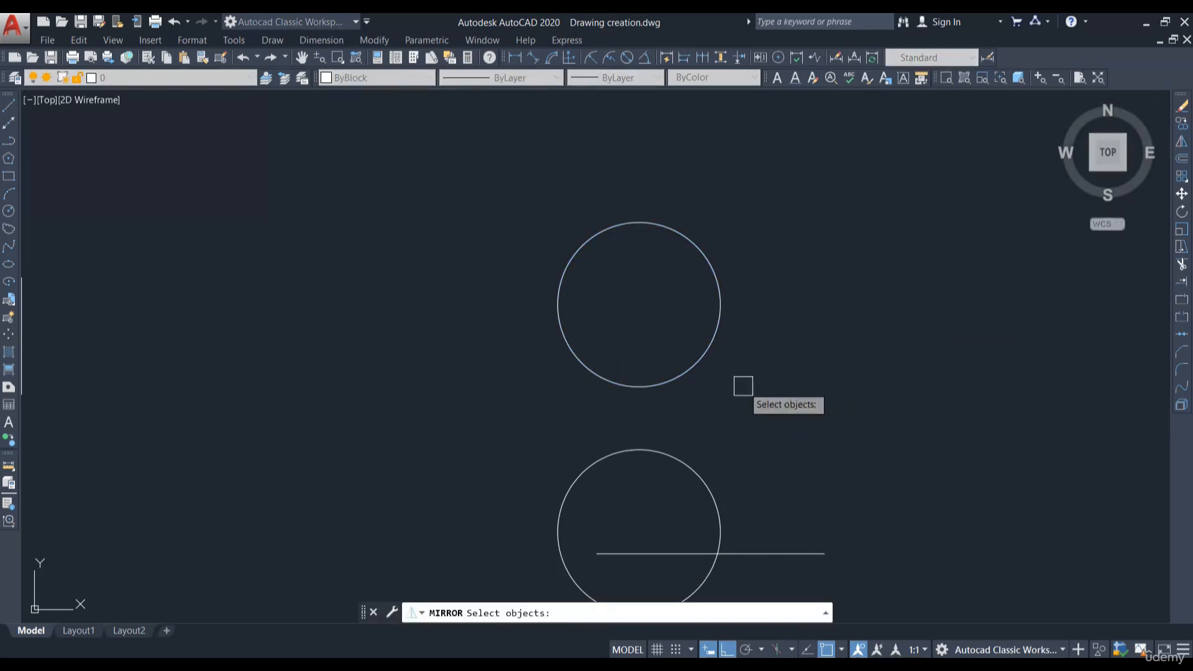
pyautogui.click(662, 379)
pyautogui.press('Return')
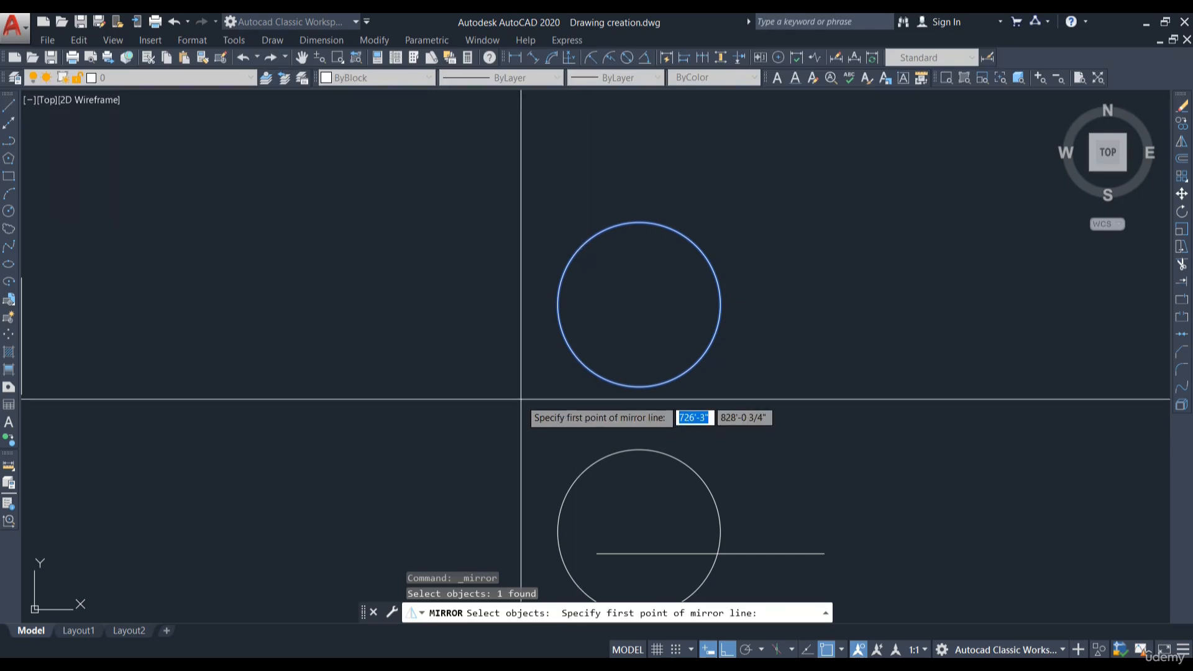
pyautogui.click(521, 398)
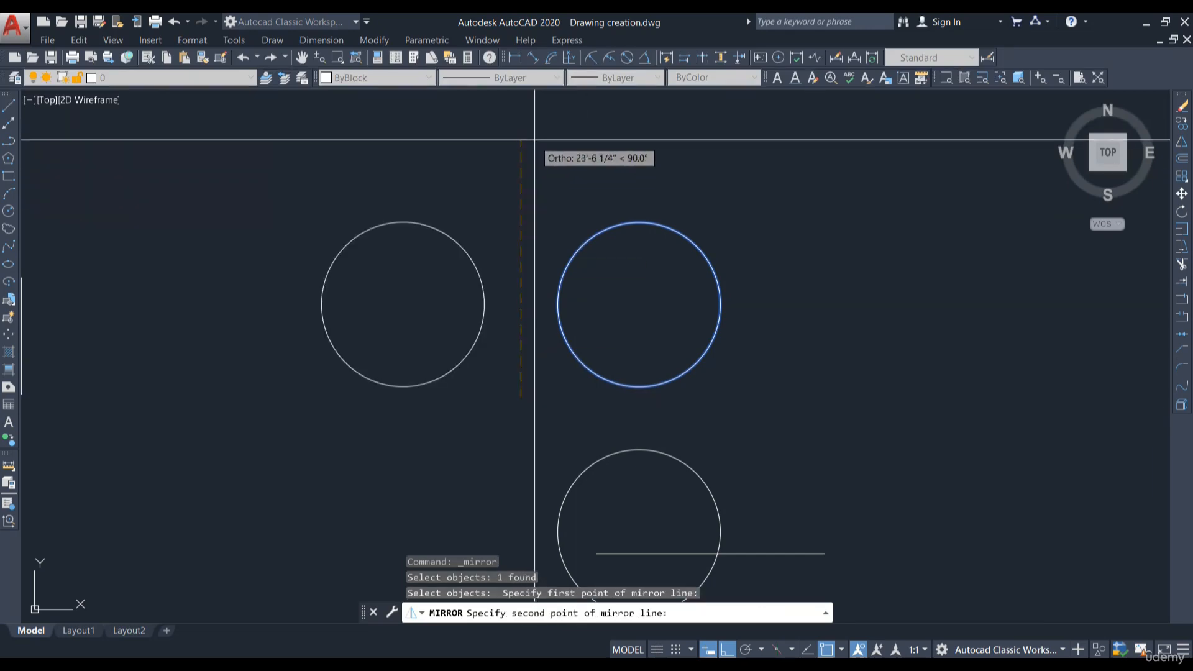
pyautogui.click(515, 166)
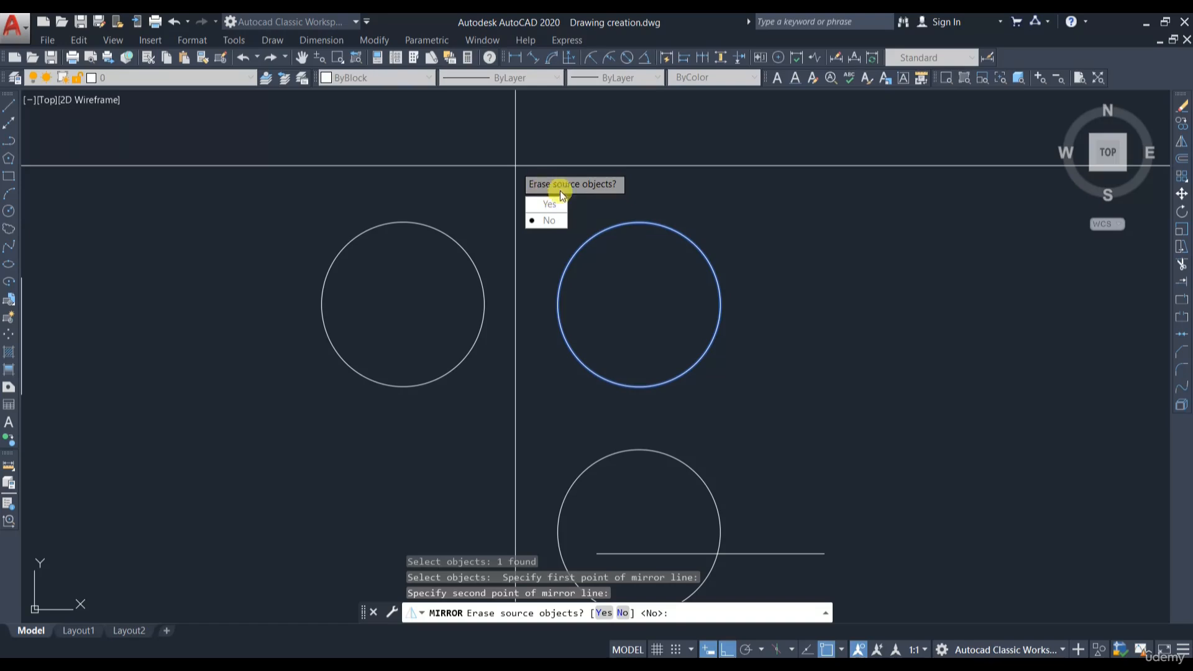
pyautogui.click(546, 220)
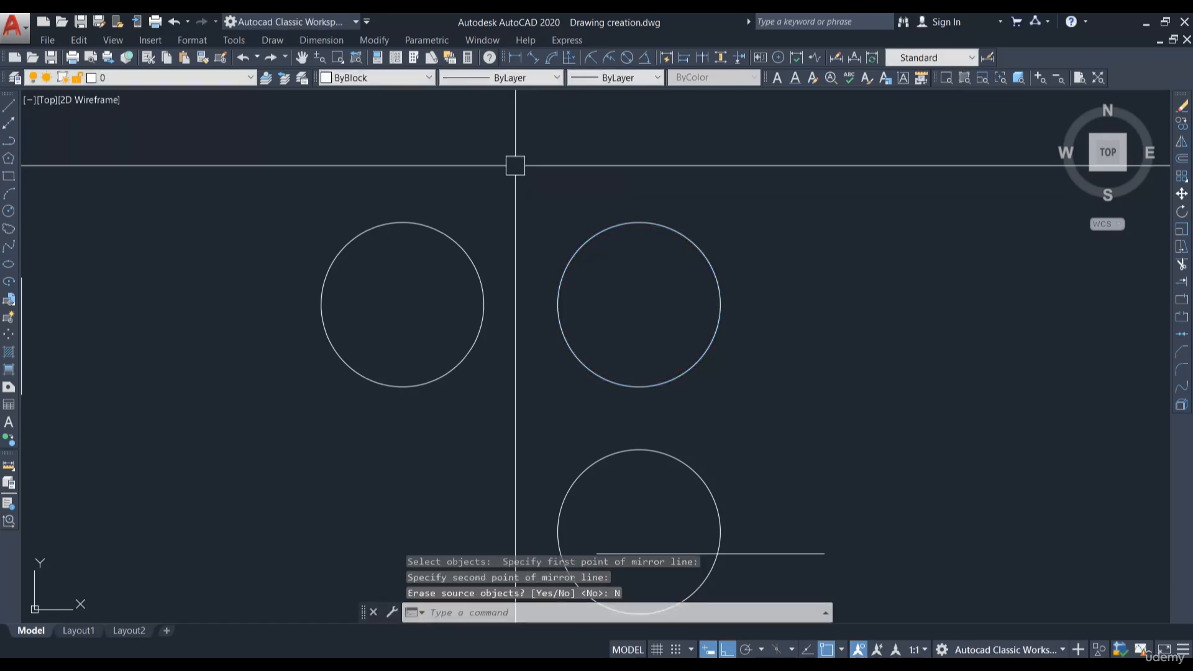
# - Mirror the circle upward about a horizontal line through its top quadrant, keeping the source object
pyautogui.moveTo(515, 166); pyautogui.dragTo(496, 201, button='middle')
pyautogui.click(1181, 141)
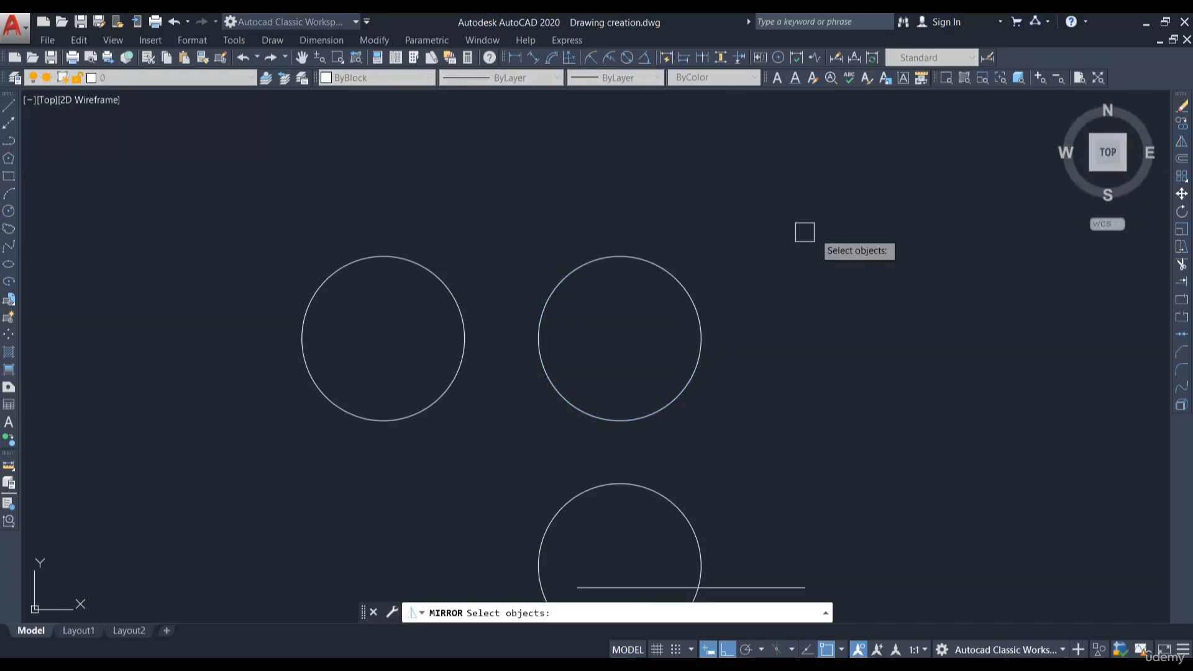
pyautogui.click(675, 281)
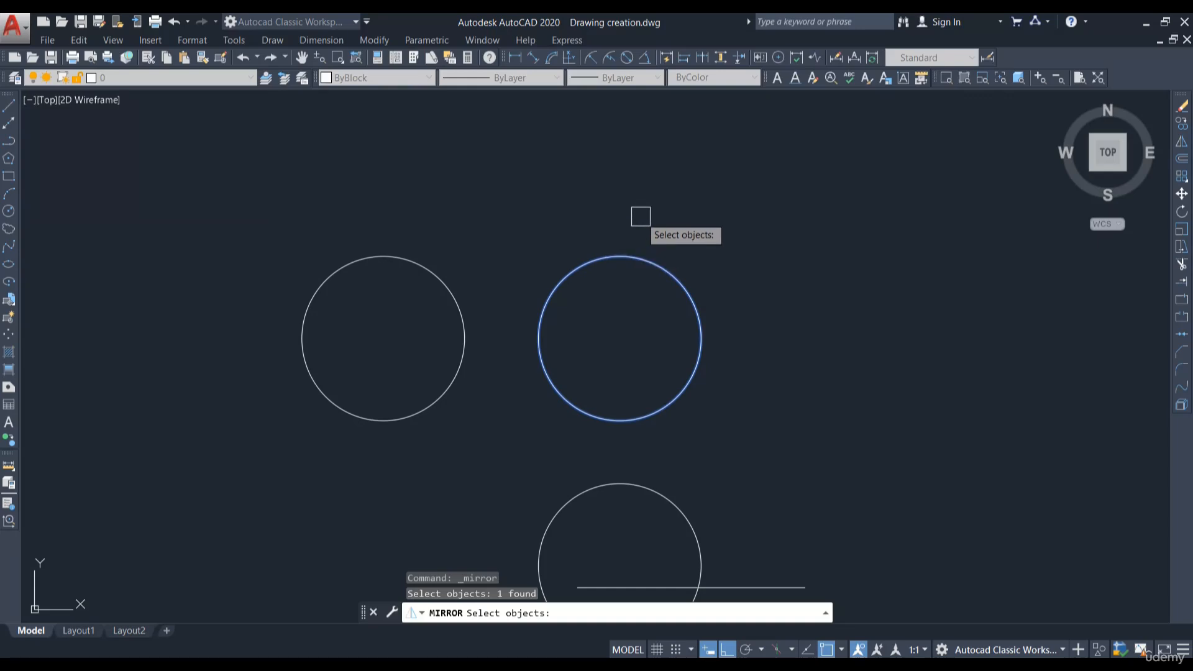
pyautogui.press('Return')
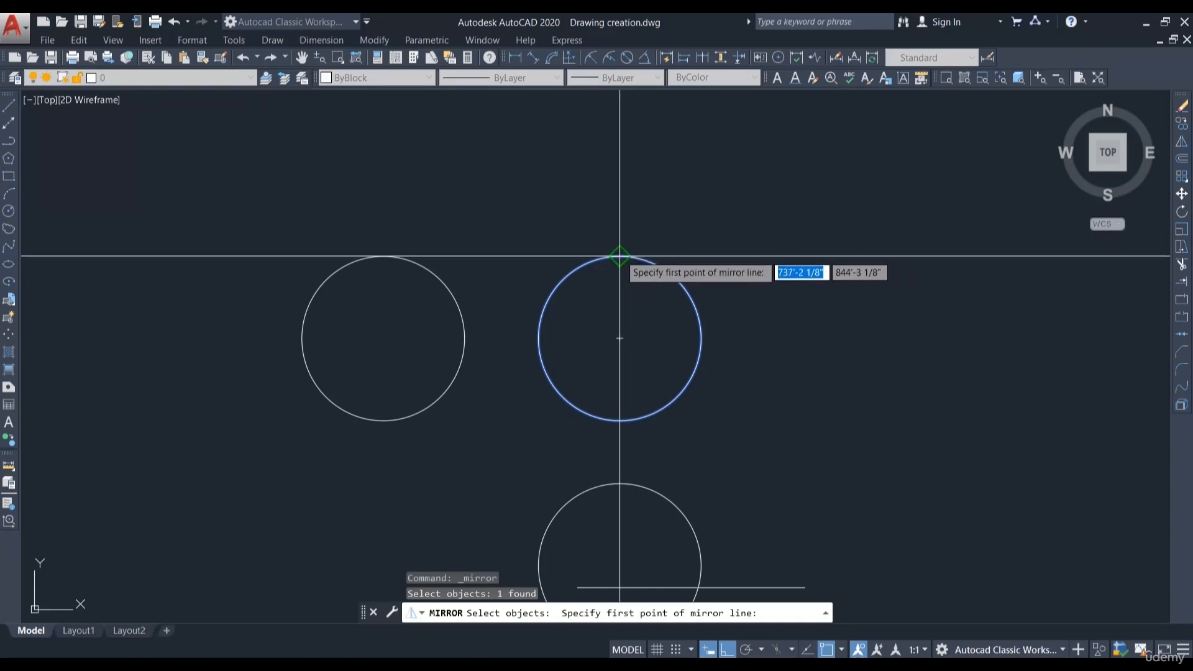
pyautogui.click(617, 252)
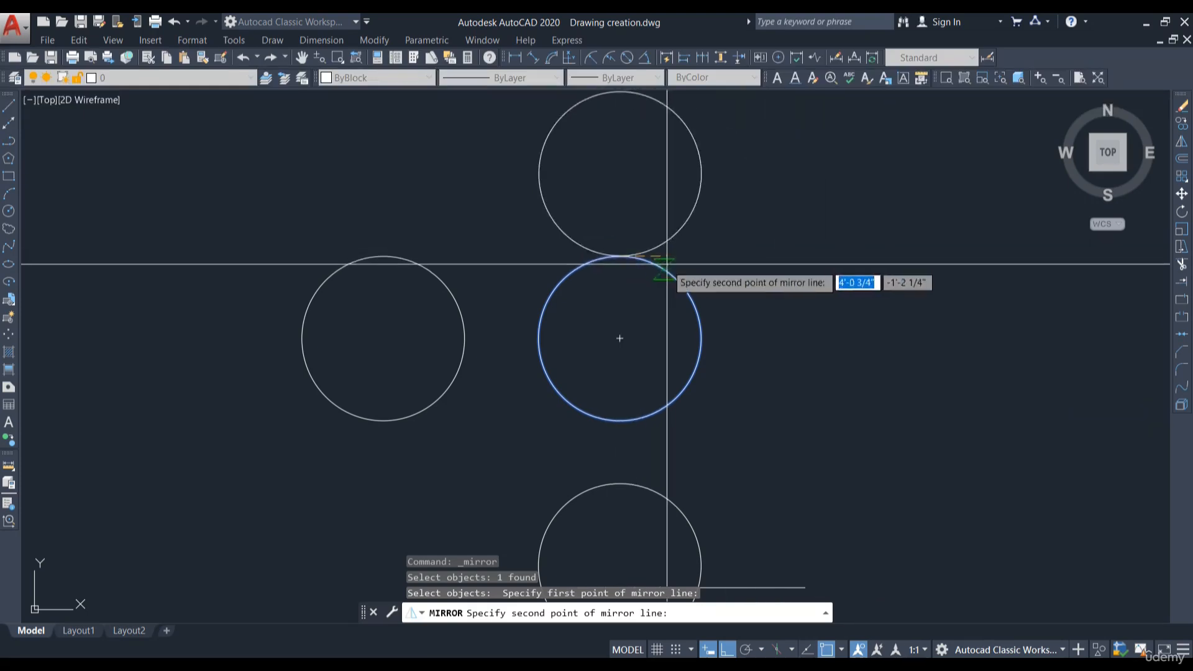
pyautogui.click(946, 263)
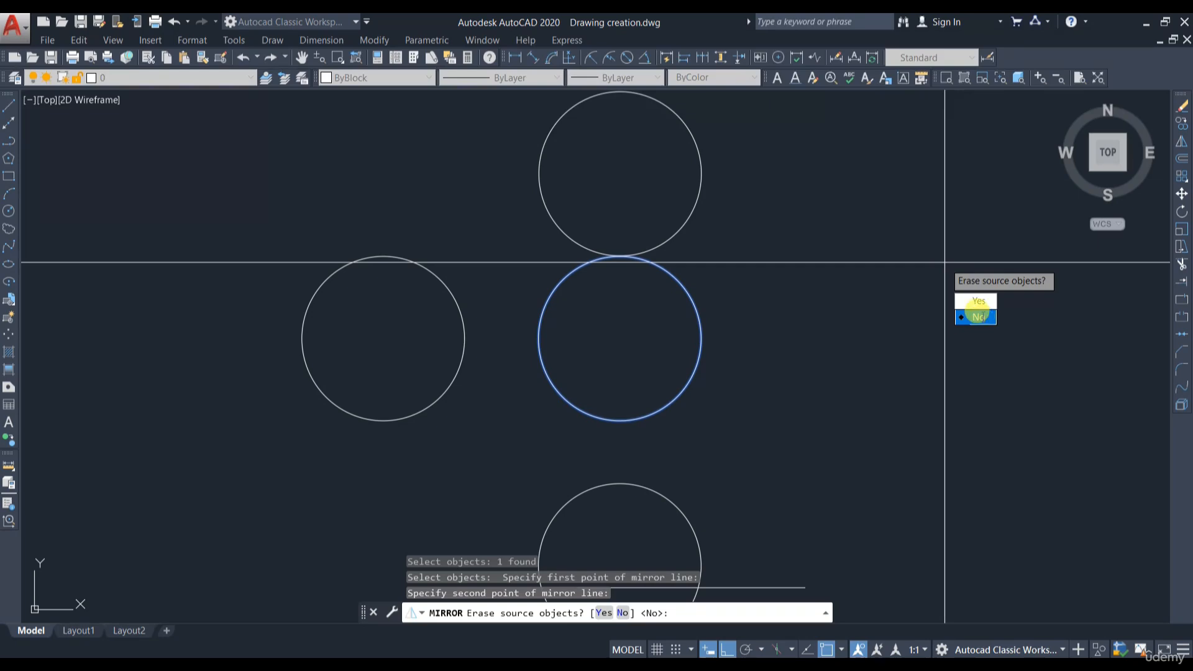
pyautogui.click(980, 317)
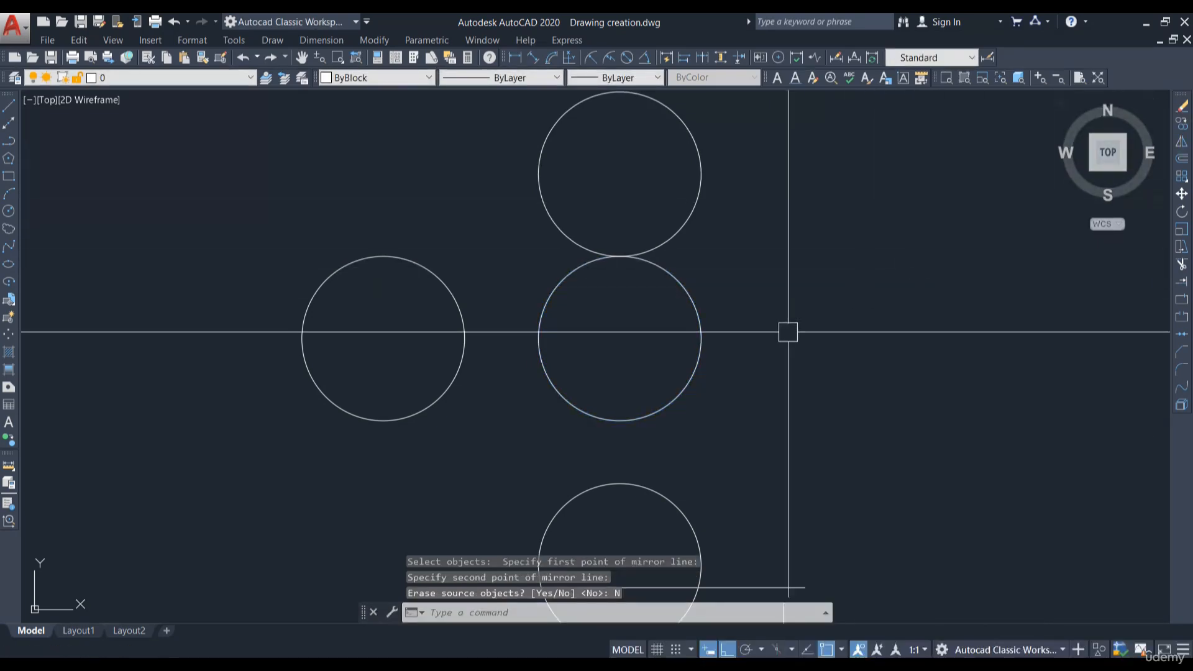
# - Mirror the central circle to the right about a vertical line through its right quadrant, keeping the original
pyautogui.click(1182, 141)
pyautogui.click(701, 336)
pyautogui.press('Return')
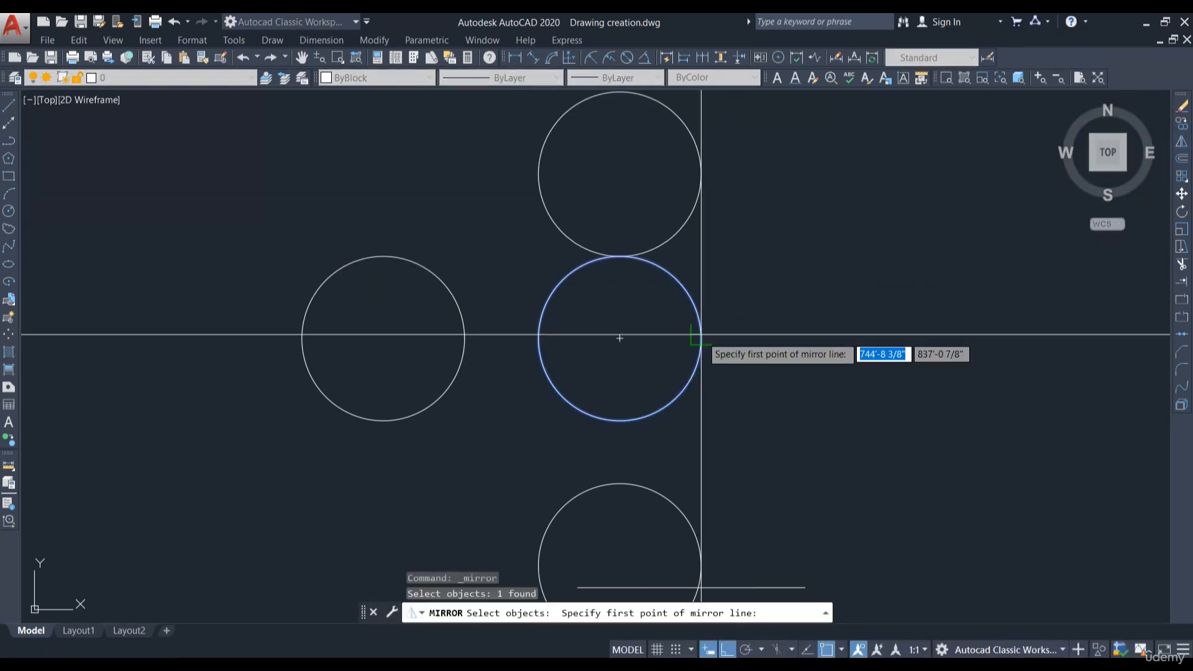
pyautogui.click(701, 335)
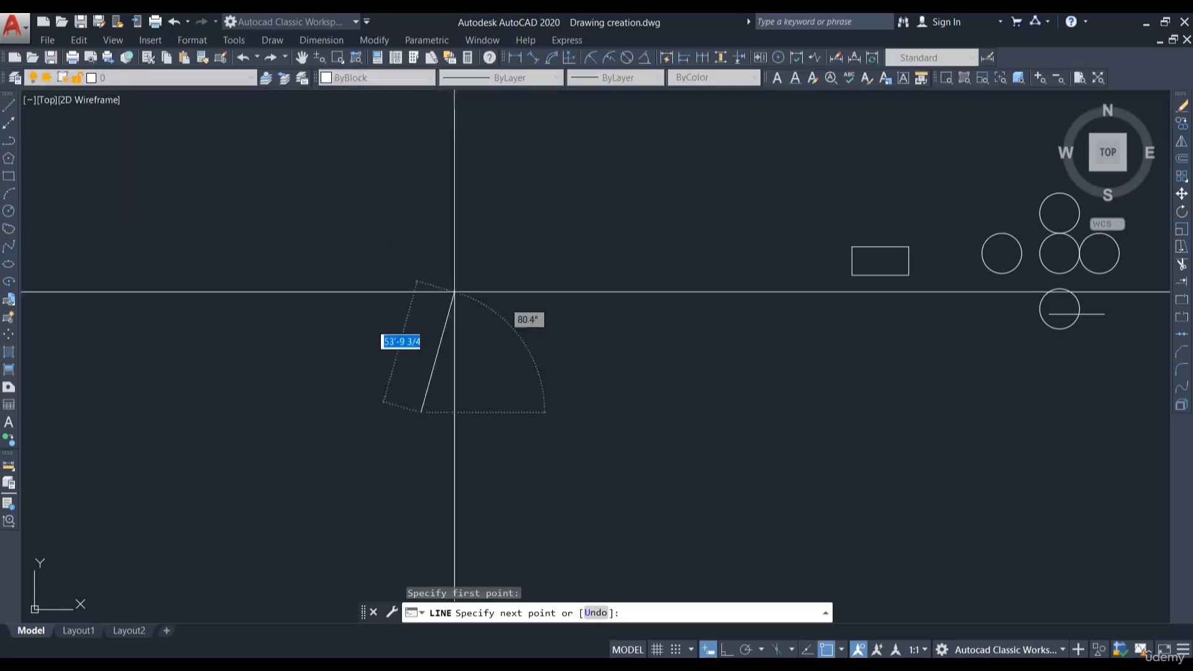
# - Draw an L-shaped pair of perpendicular lines in empty space with Ortho on
pyautogui.click(727, 649)
pyautogui.click(420, 269)
pyautogui.click(732, 269)
pyautogui.press('Escape')
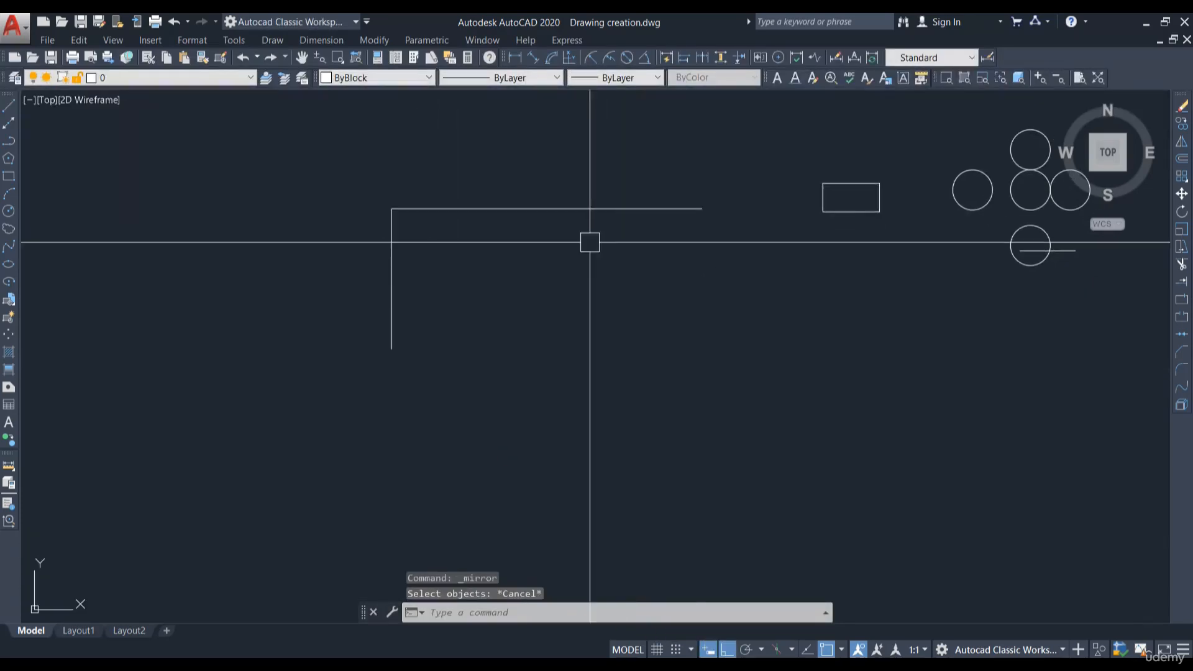
# - Mirror the L-shaped lines downward about a horizontal line through the vertical line's lower end, keeping the source objects
pyautogui.click(1182, 149)
pyautogui.click(665, 177)
pyautogui.click(245, 371)
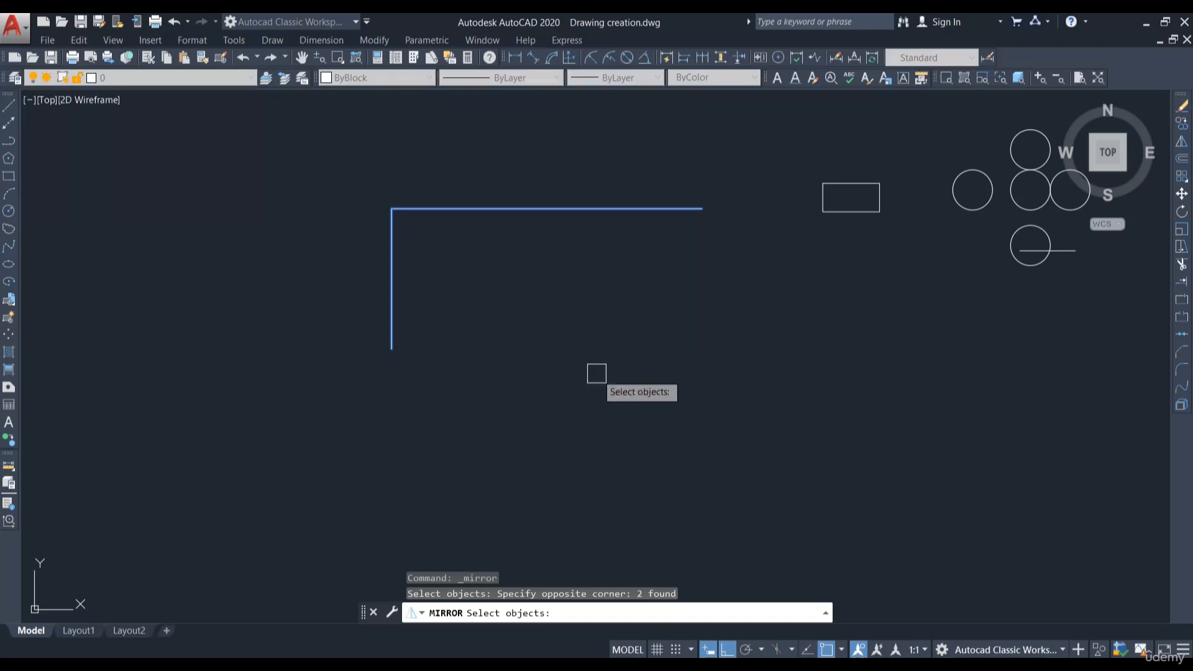
pyautogui.press('Return')
pyautogui.click(392, 348)
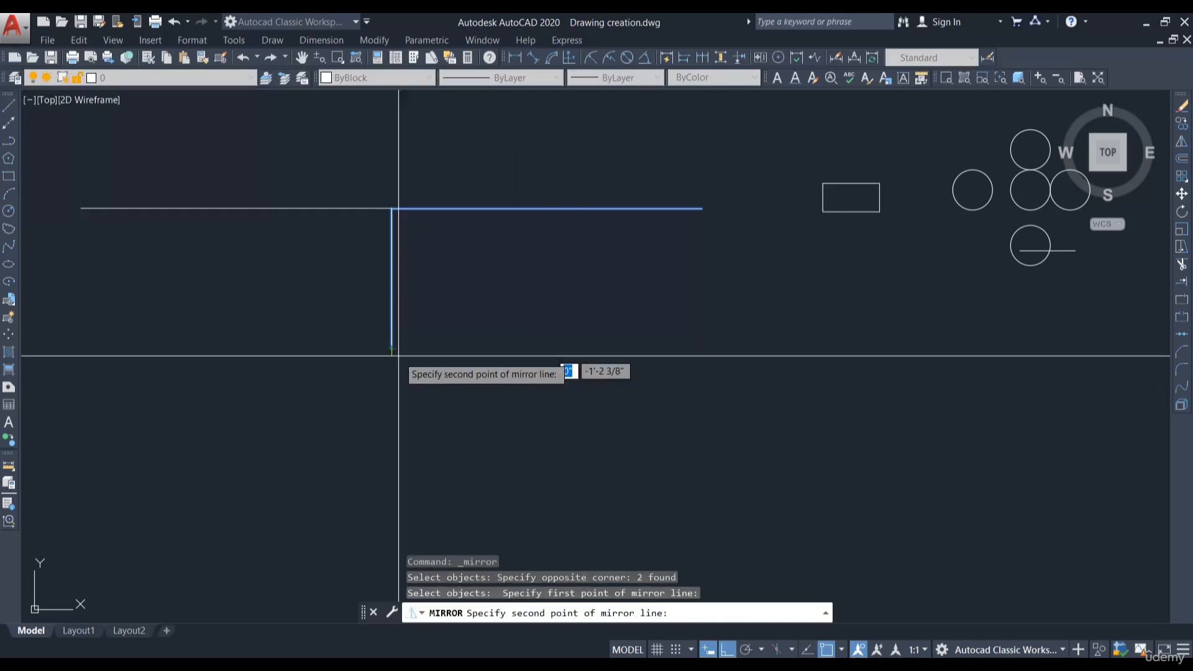
pyautogui.click(782, 376)
pyautogui.write('N')
pyautogui.press('Return')
pyautogui.click(393, 413)
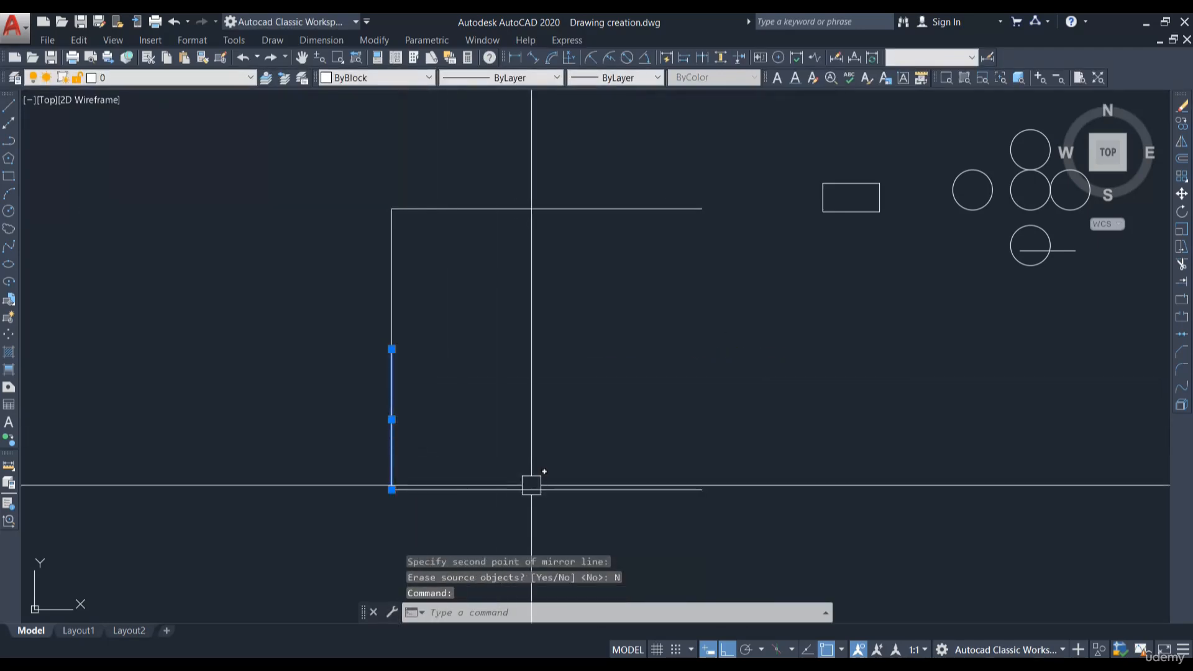
pyautogui.click(535, 492)
pyautogui.press('Escape')
pyautogui.click(427, 258)
pyautogui.click(327, 221)
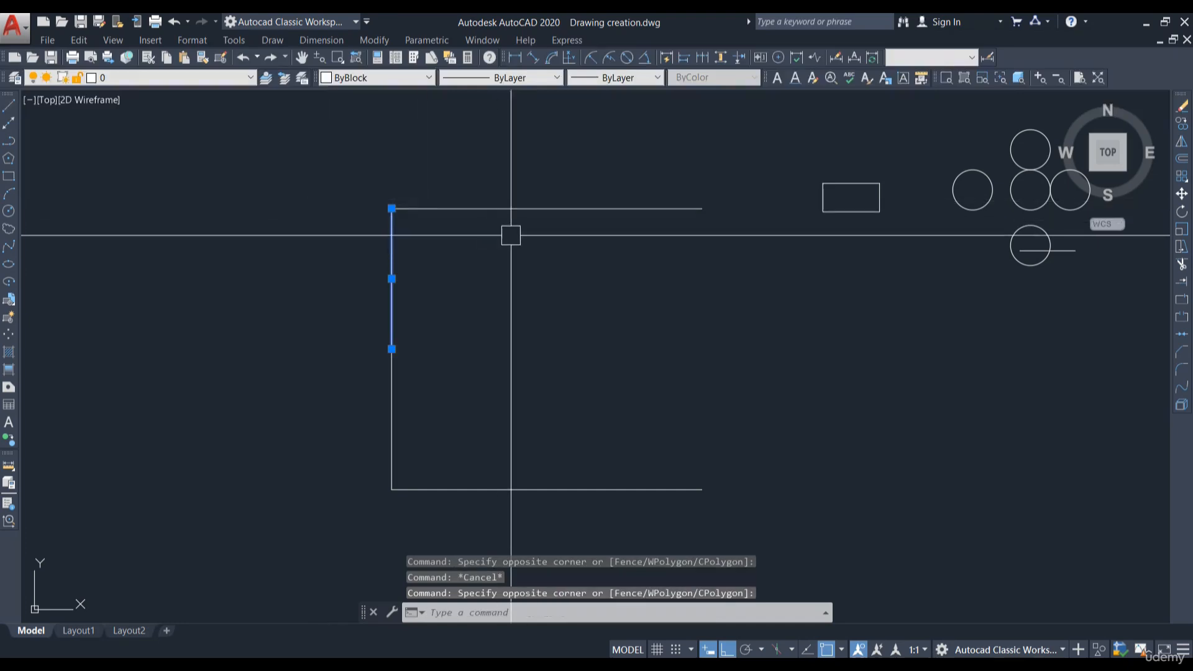
pyautogui.click(511, 235)
pyautogui.click(463, 152)
pyautogui.press('Escape')
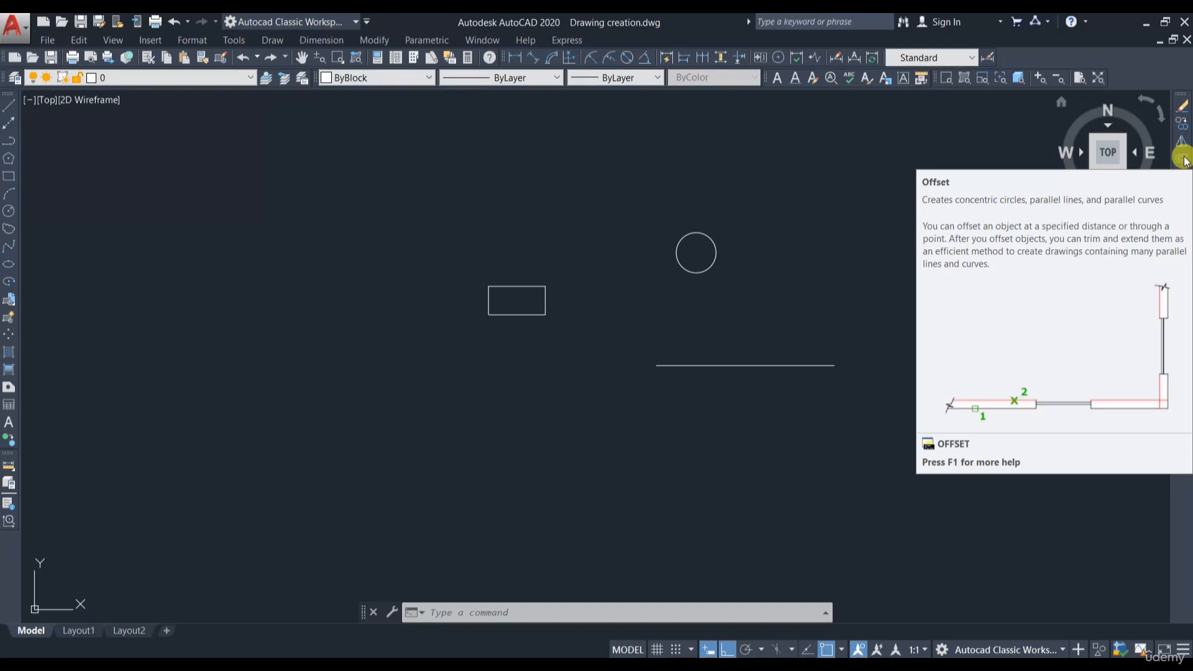
# - Offset the rectangle outward by a distance of 2'
pyautogui.click(1182, 159)
pyautogui.press('Escape')
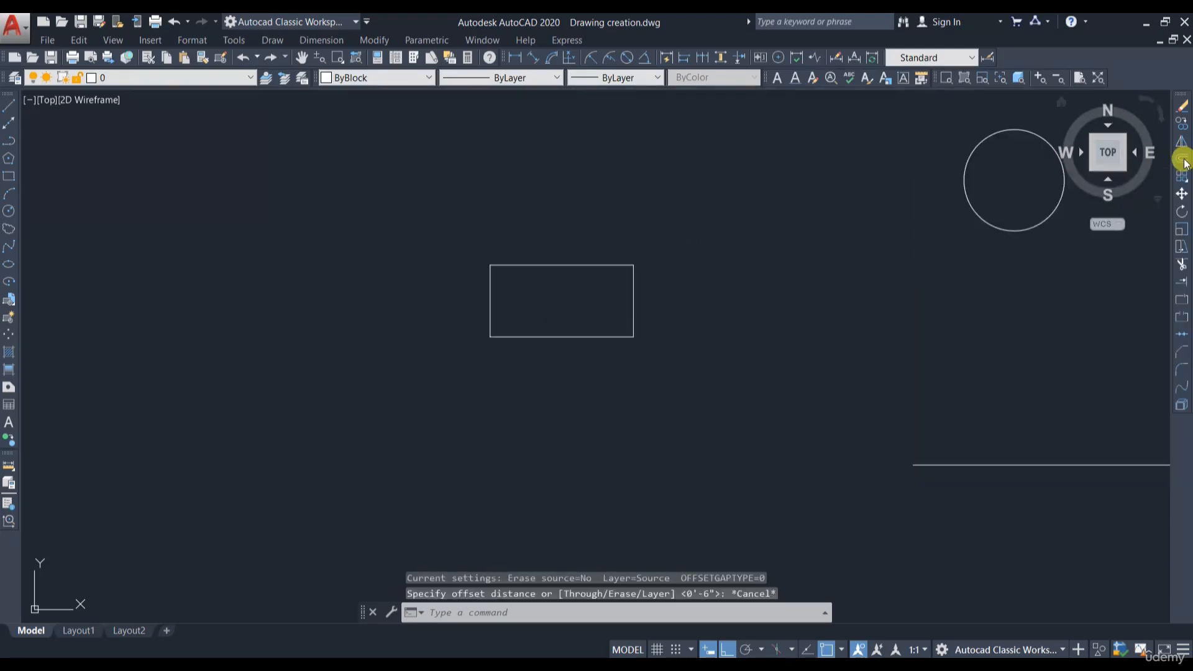
pyautogui.click(1184, 160)
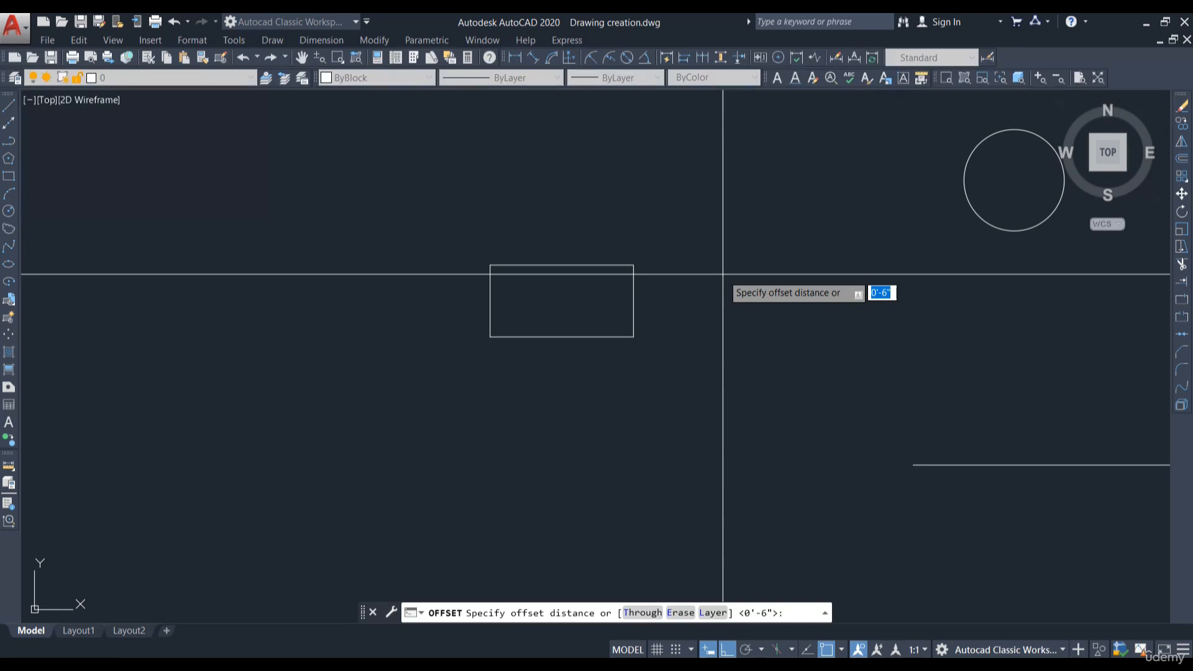
pyautogui.write("2'")
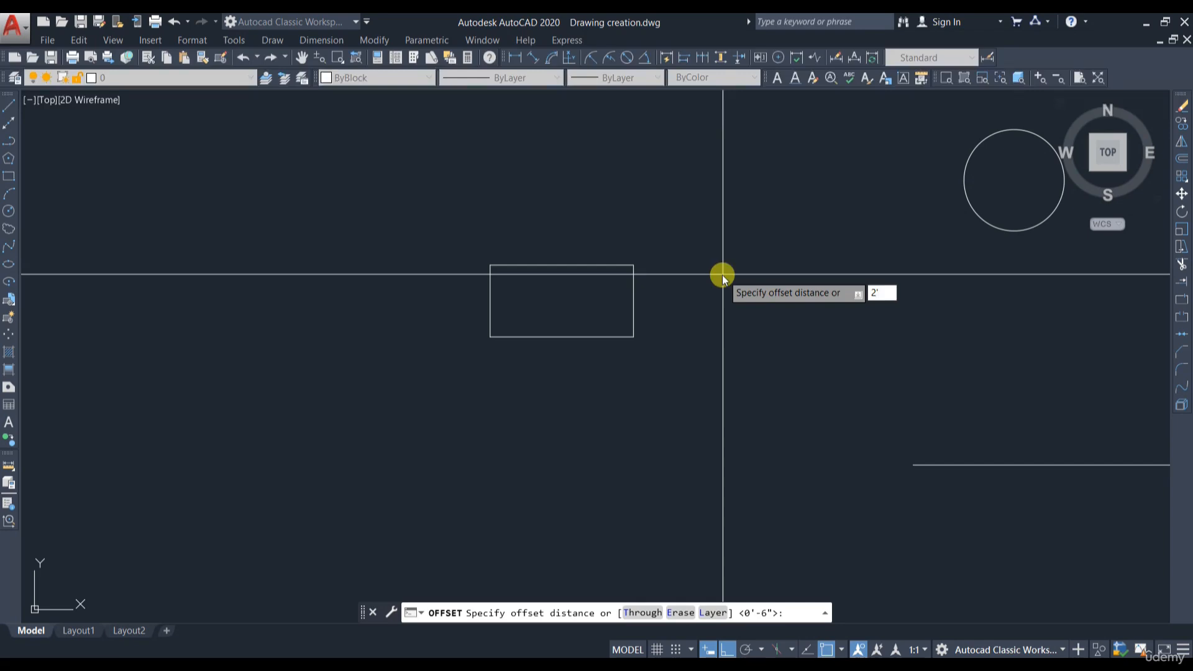
pyautogui.press('Return')
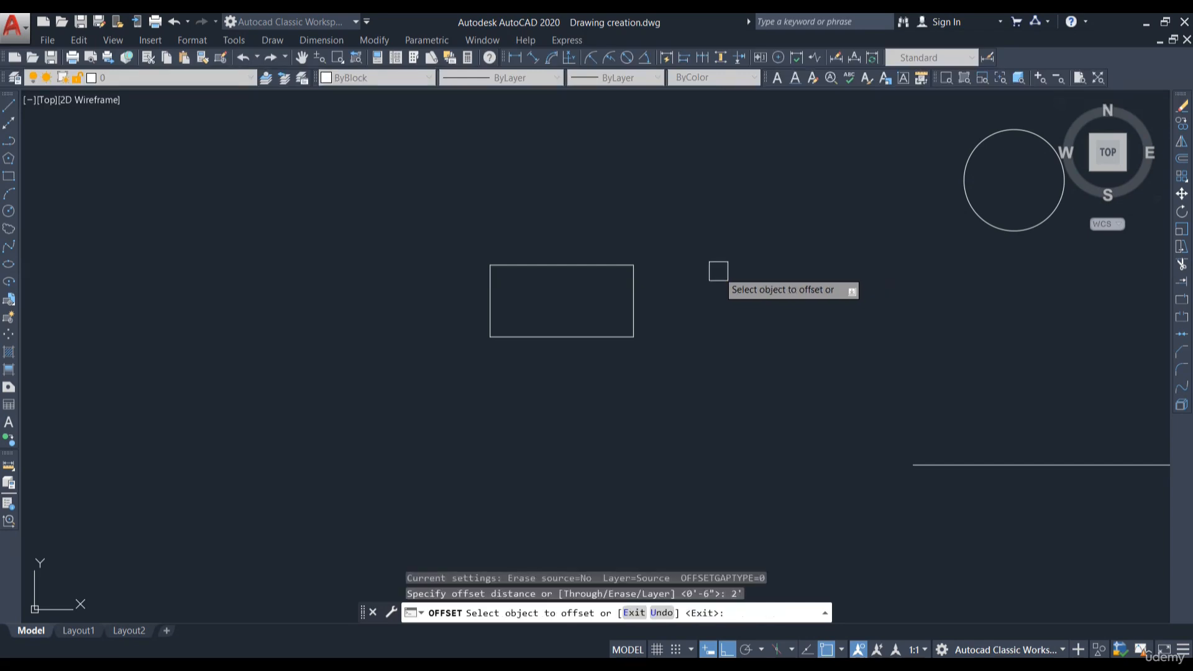
pyautogui.click(632, 290)
pyautogui.scroll(6, 656, 277)
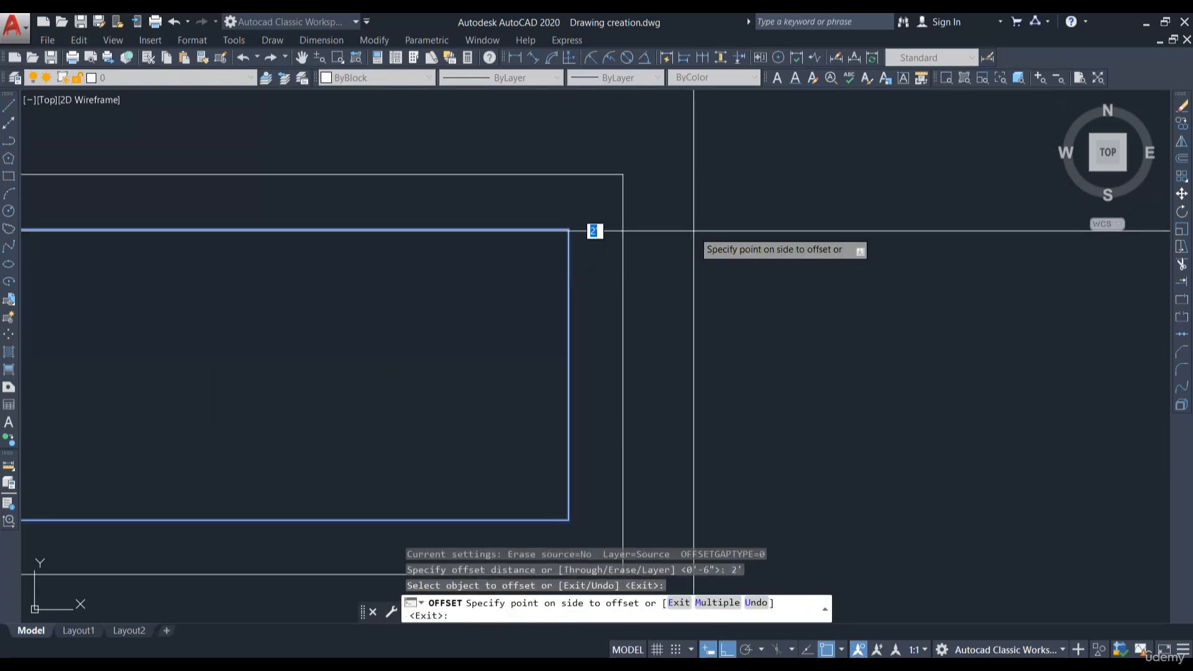
pyautogui.scroll(-6, 693, 231)
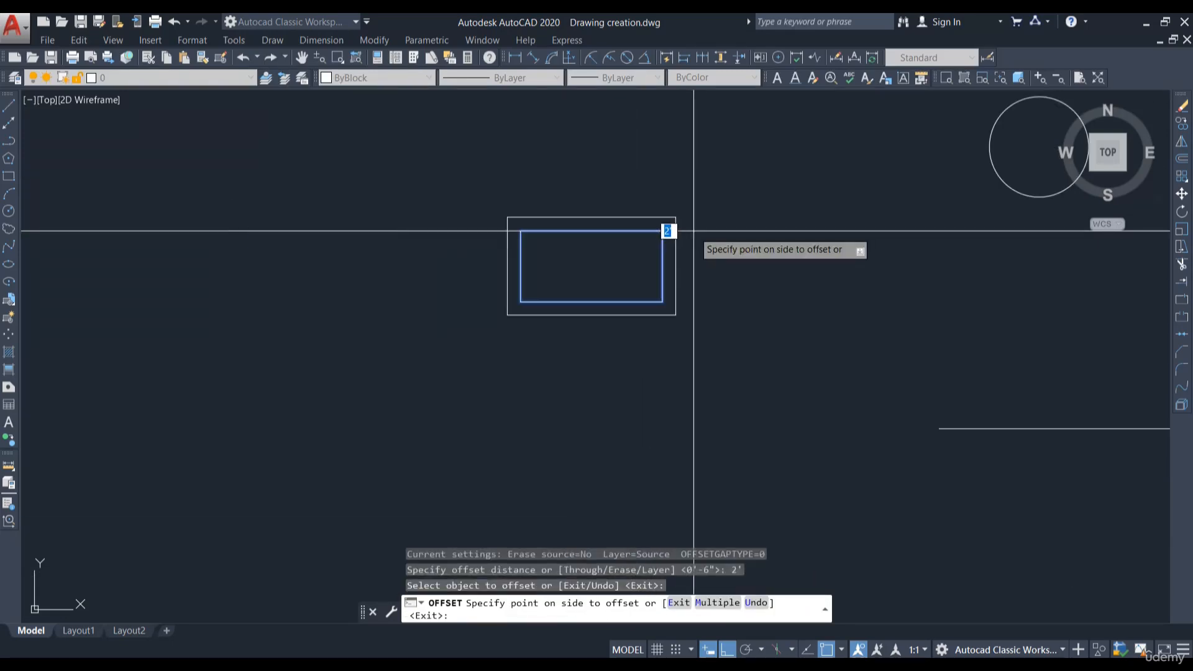
pyautogui.click(774, 316)
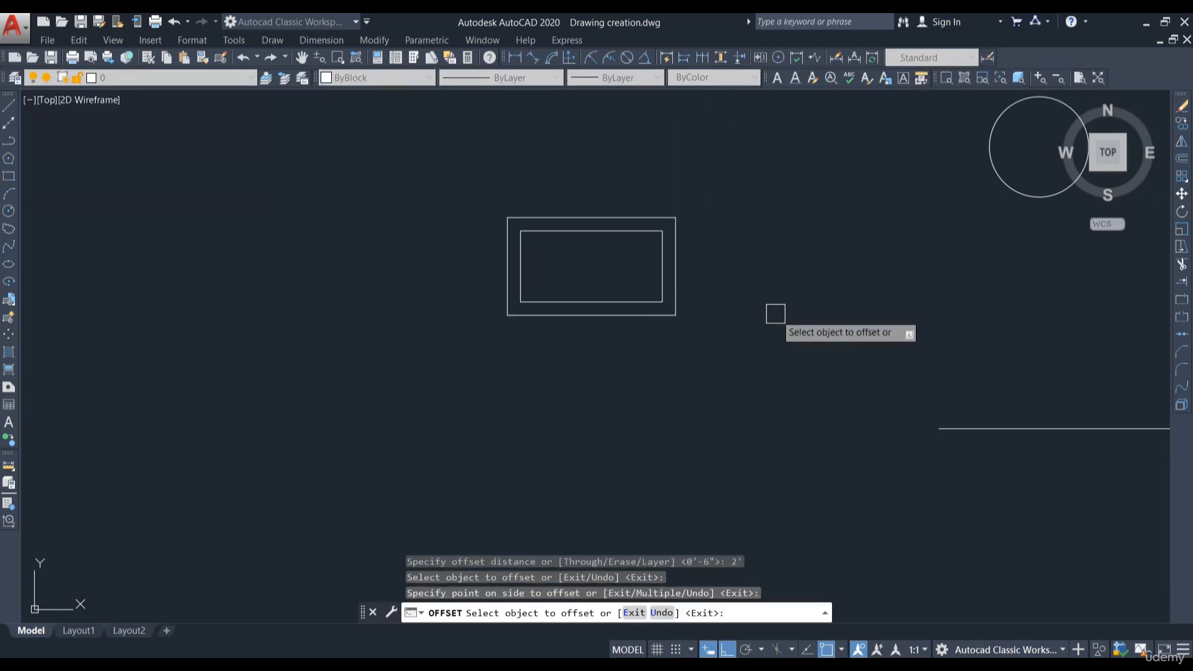
pyautogui.press('Return')
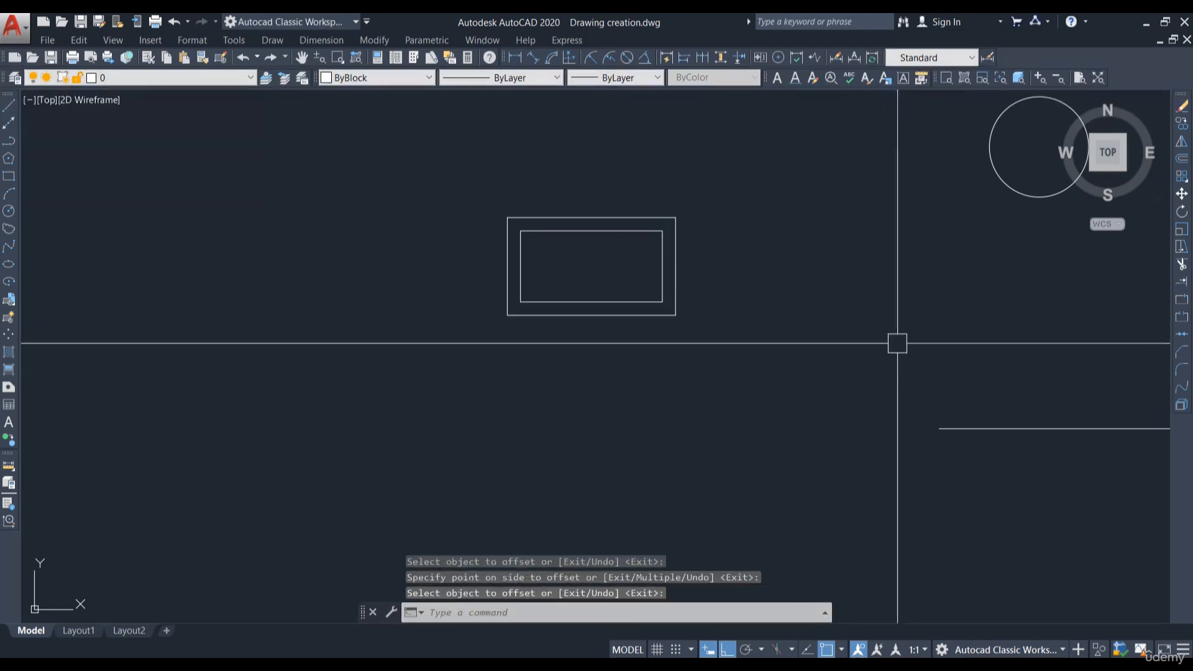
# - Check the spacing between the original and offset rectangles with a temporary linear dimension
pyautogui.scroll(2, 652, 264)
pyautogui.press('Return')
pyautogui.click(677, 196)
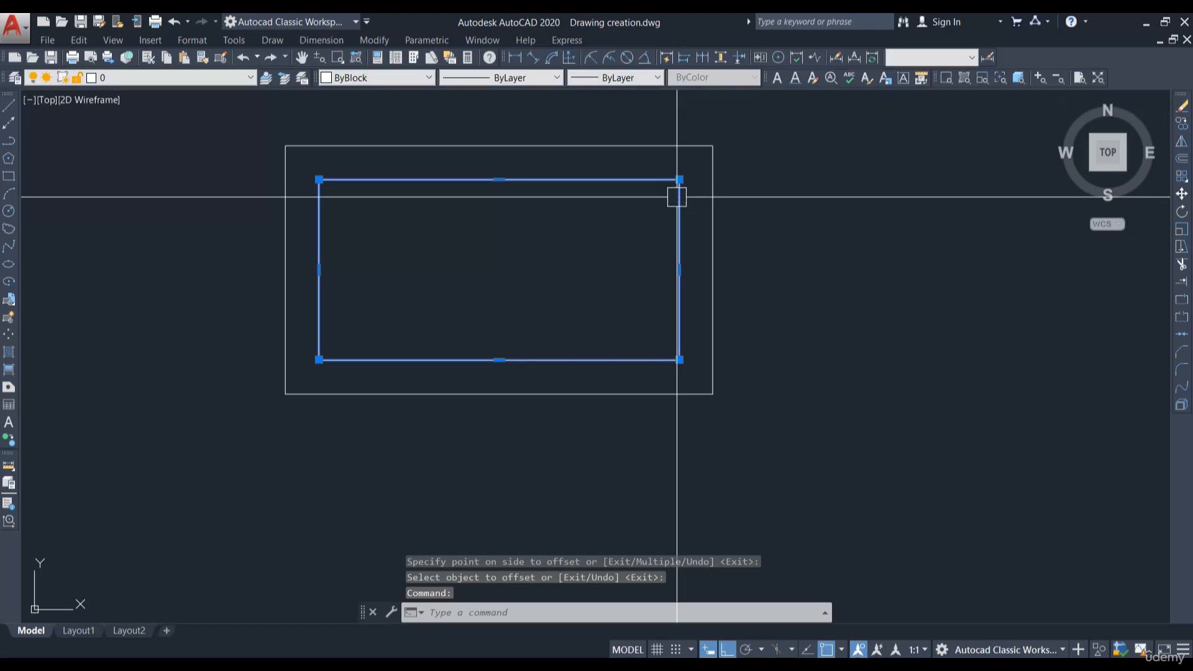
pyautogui.press('Escape')
pyautogui.click(715, 184)
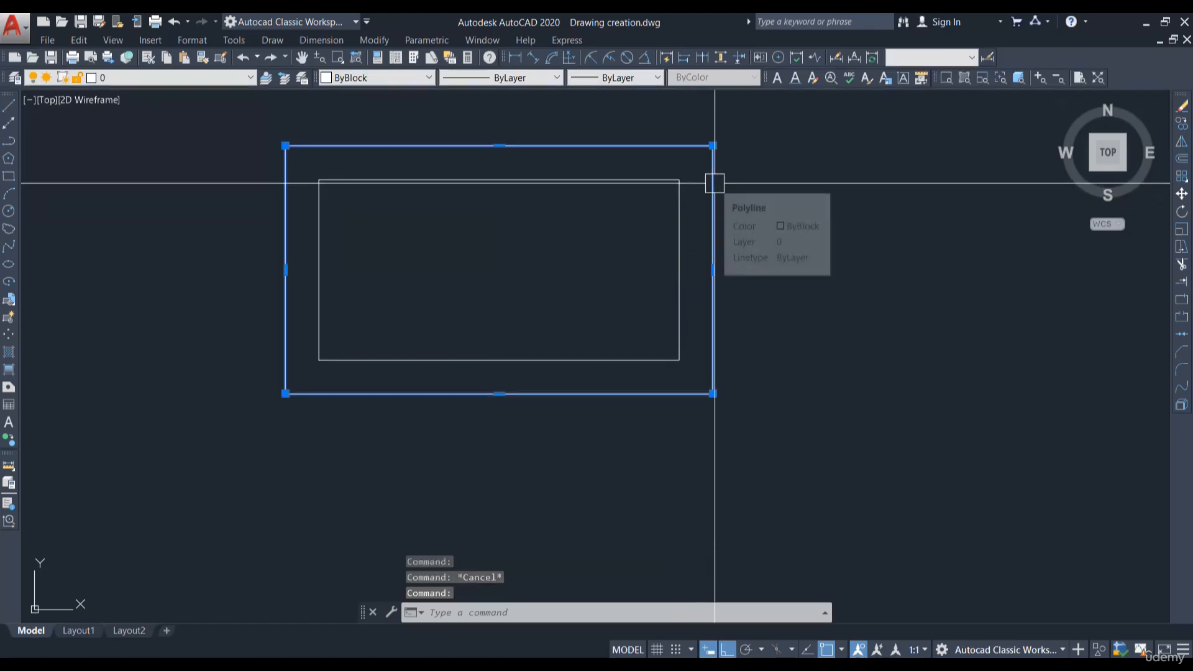
pyautogui.click(515, 58)
pyautogui.scroll(4, 645, 159)
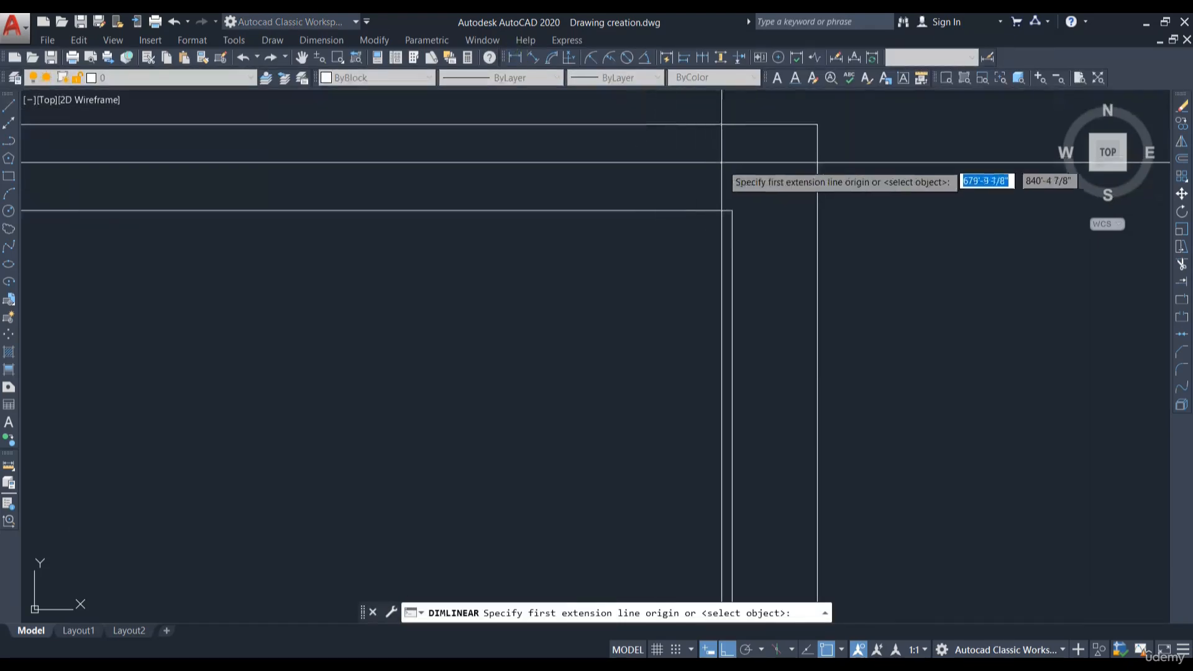
pyautogui.click(732, 211)
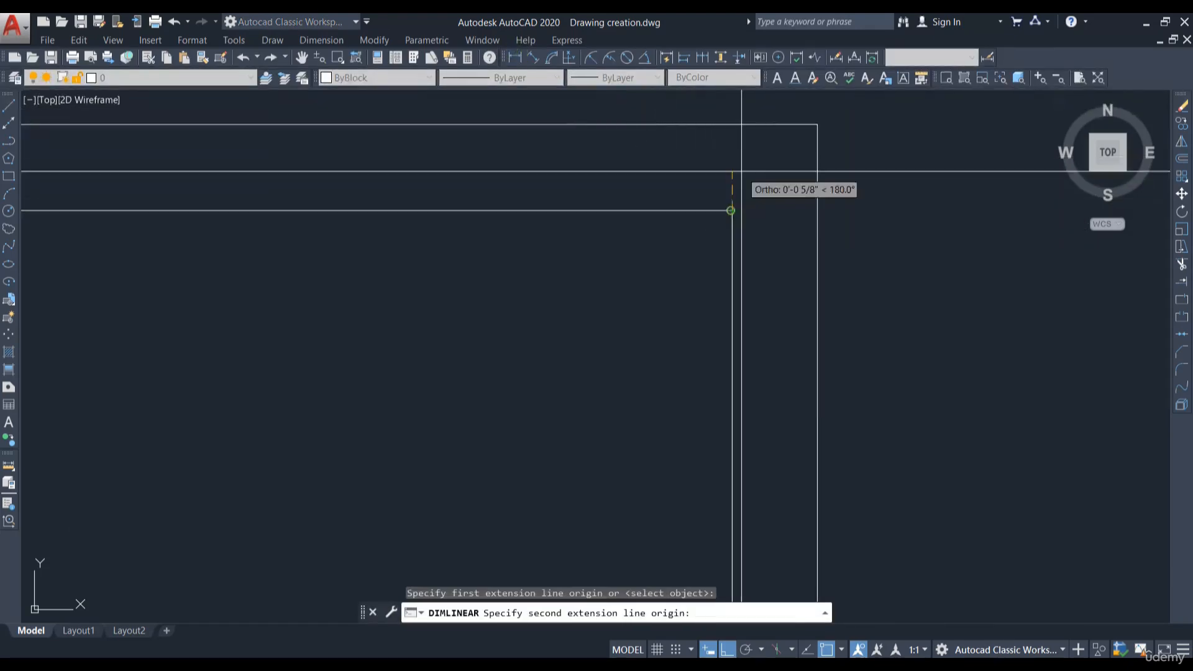
pyautogui.click(735, 126)
pyautogui.scroll(-3, 808, 187)
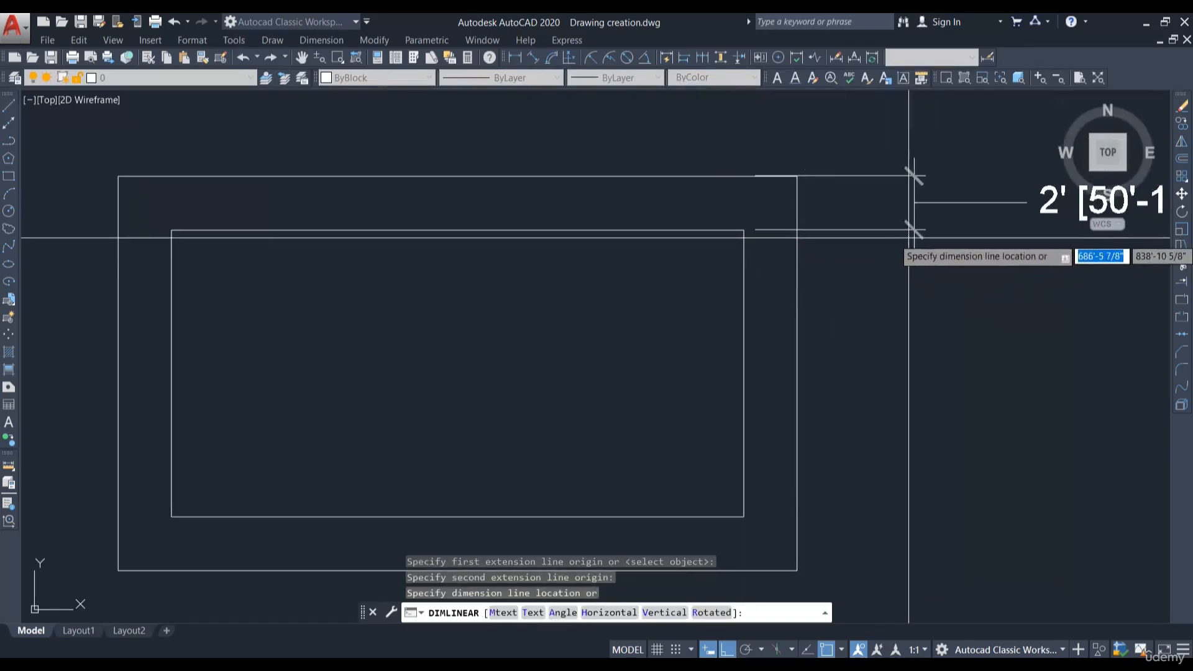
pyautogui.press('Escape')
pyautogui.scroll(-4, 731, 193)
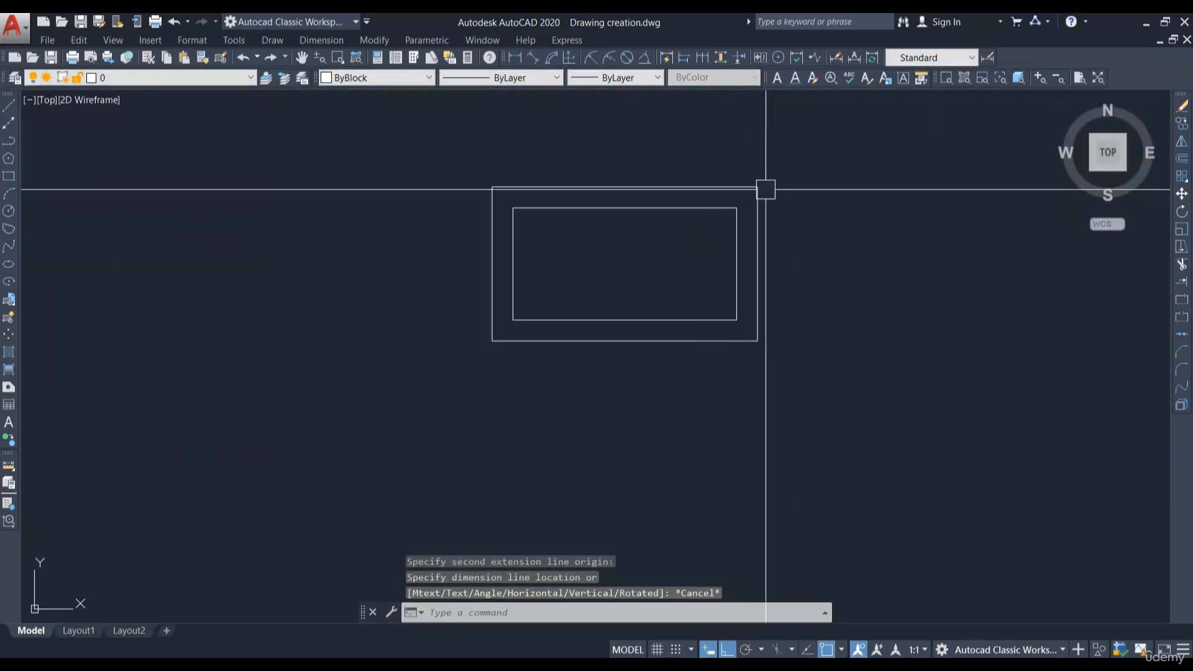
pyautogui.scroll(-4, 474, 223)
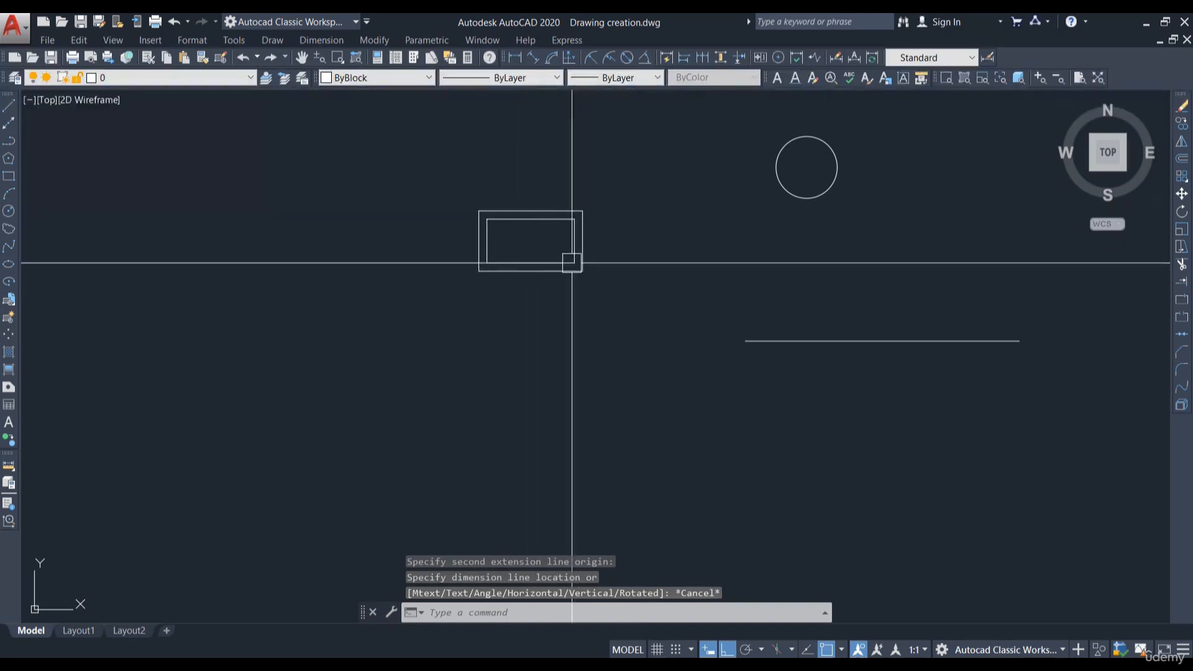
pyautogui.scroll(4, 515, 221)
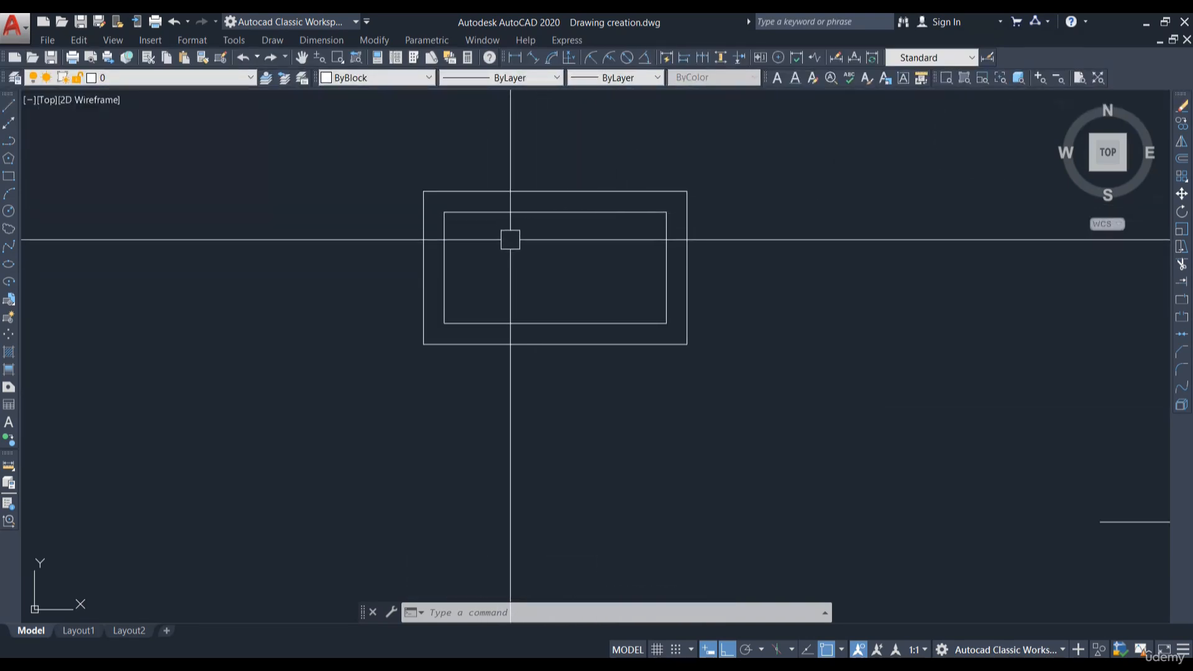
# - Offset the original rectangle inward by a distance of 3'
pyautogui.click(1182, 159)
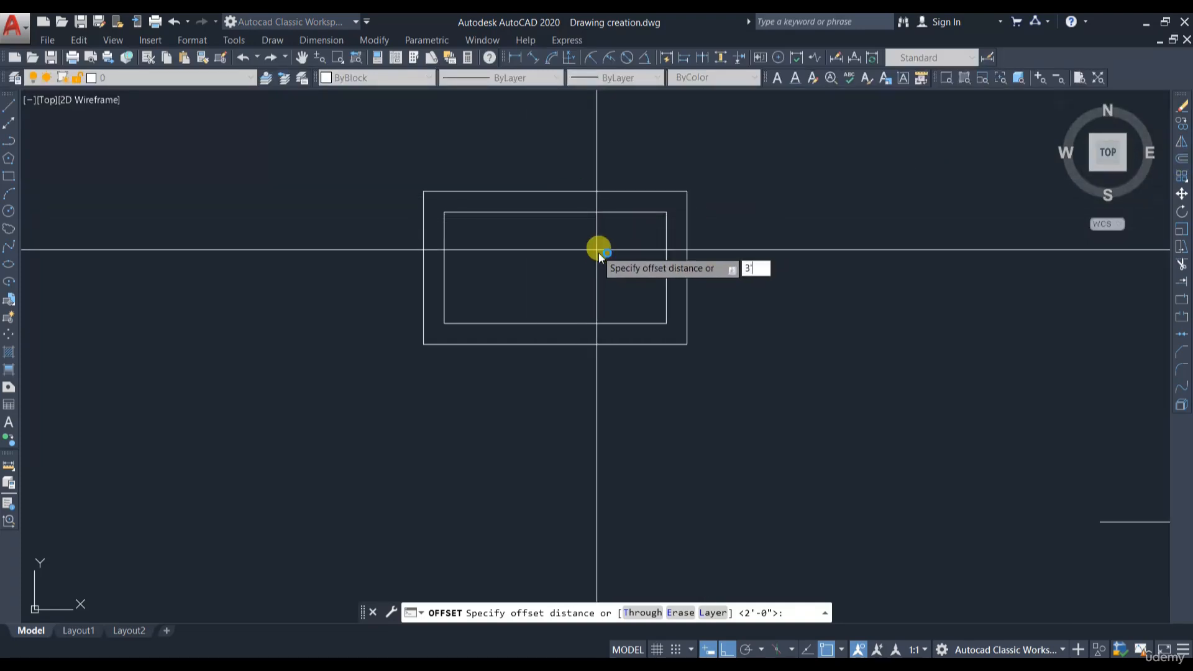
pyautogui.press('Return')
pyautogui.click(589, 214)
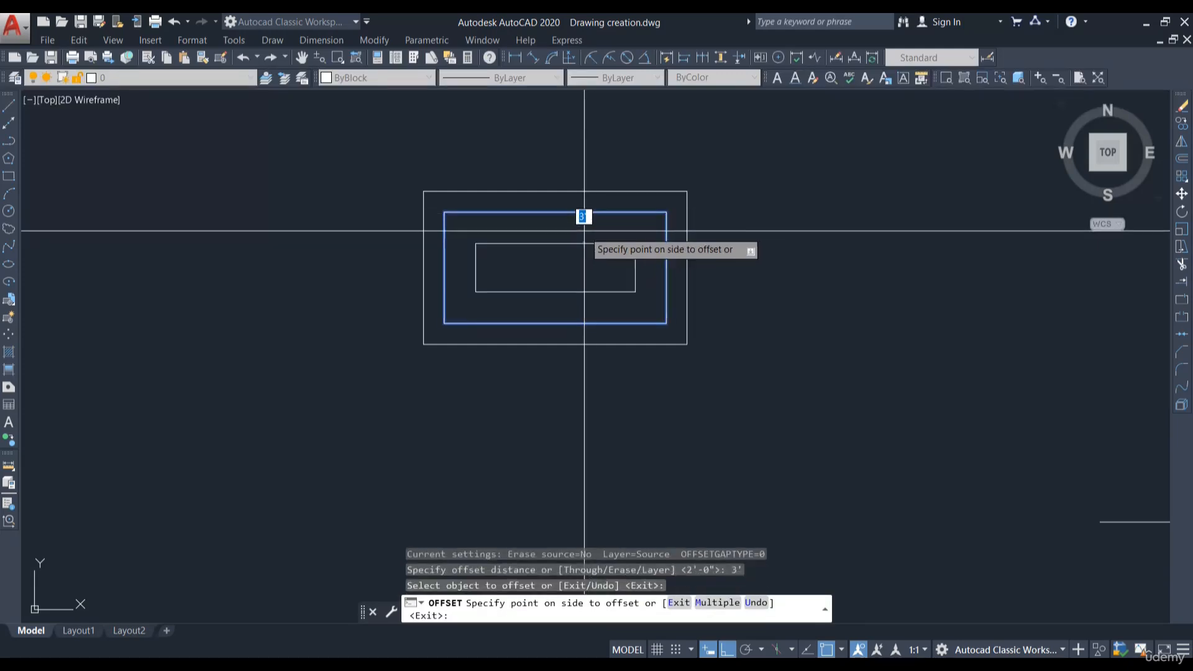
pyautogui.scroll(2, 583, 243)
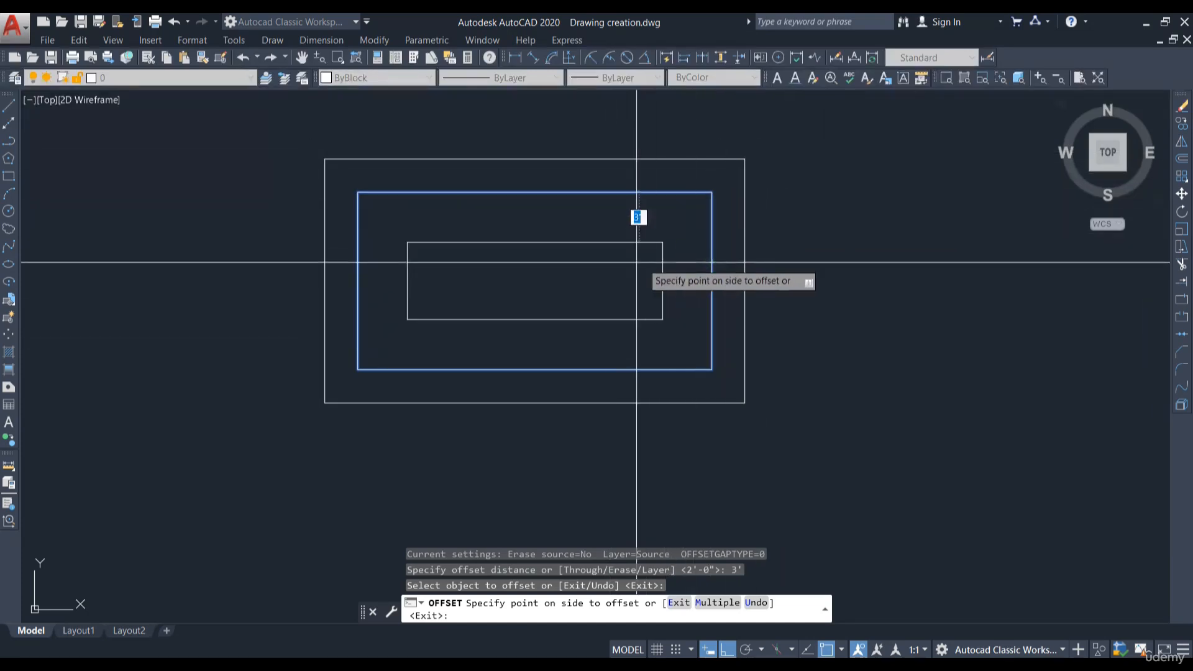
pyautogui.click(602, 265)
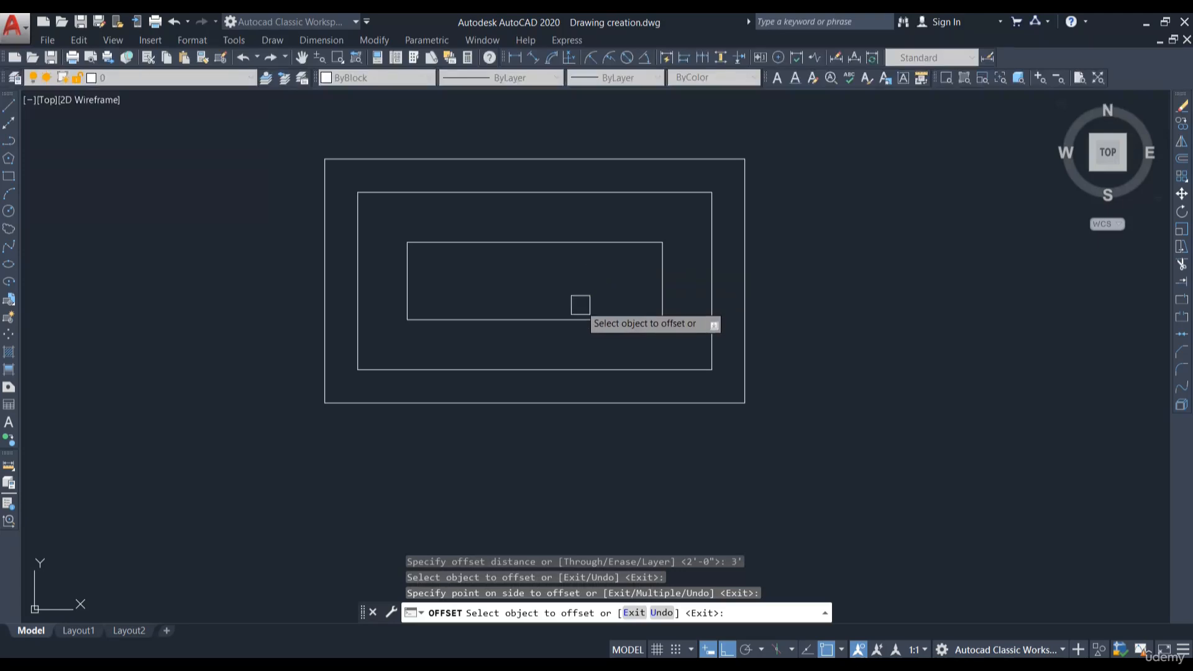
pyautogui.press('Return')
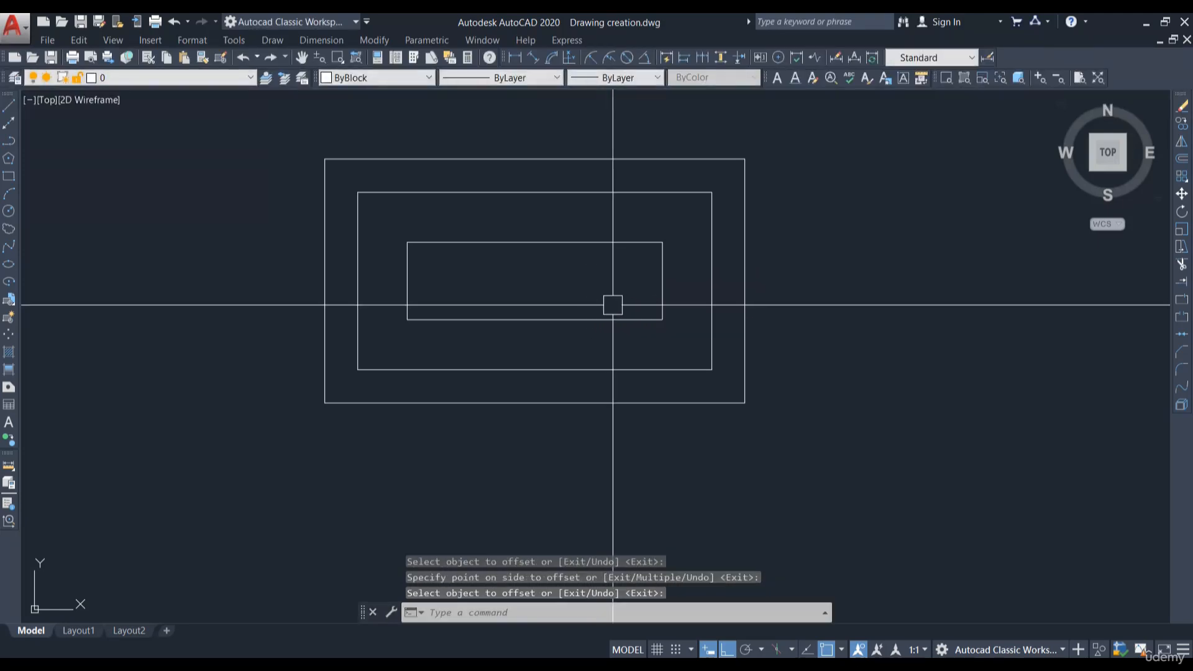
# - Check the spacing between the original and inner rectangles with a temporary linear dimension
pyautogui.click(535, 319)
pyautogui.press('Escape')
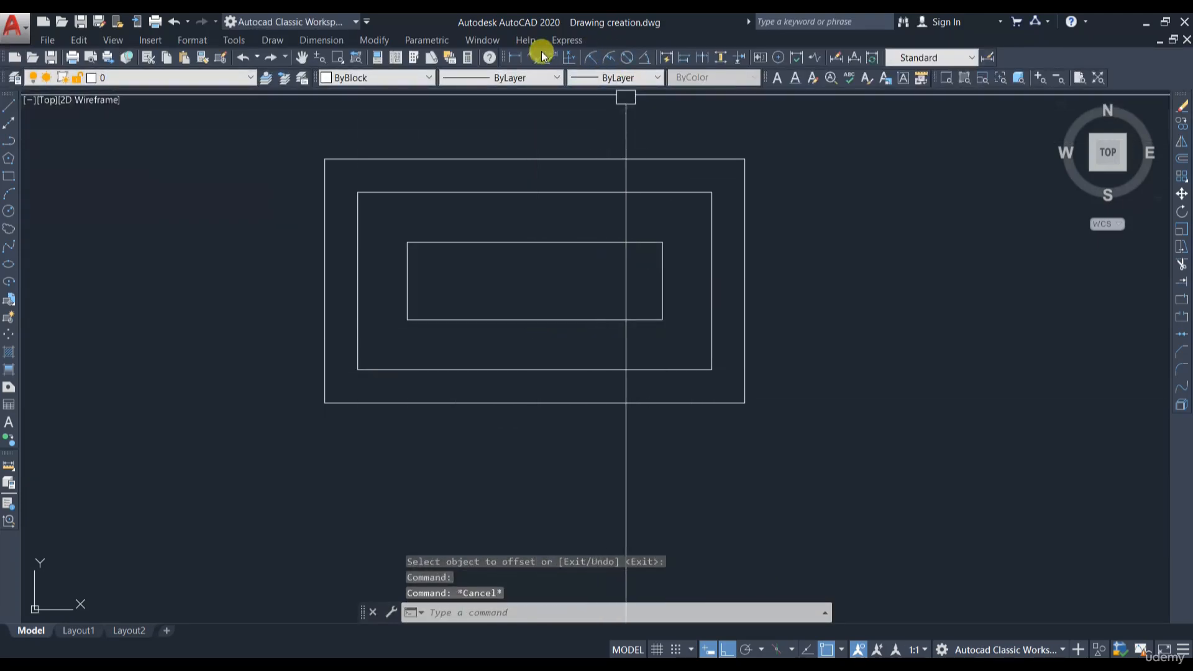
pyautogui.click(515, 56)
pyautogui.click(643, 193)
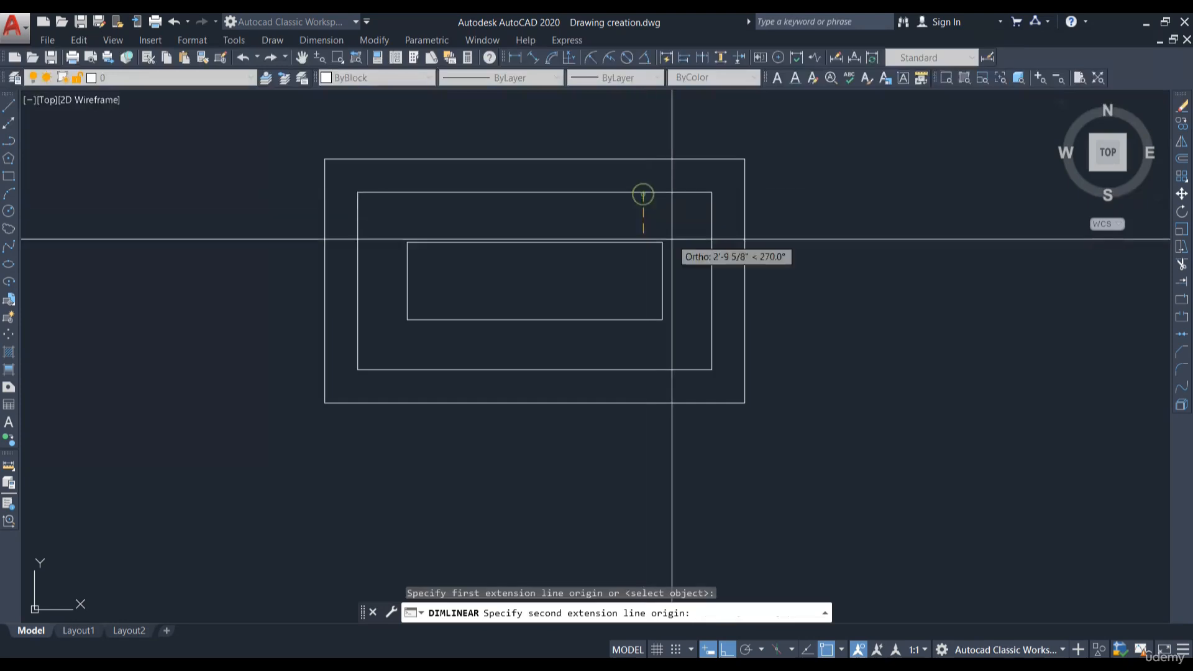
pyautogui.scroll(3, 629, 246)
pyautogui.click(655, 247)
pyautogui.scroll(-3, 674, 245)
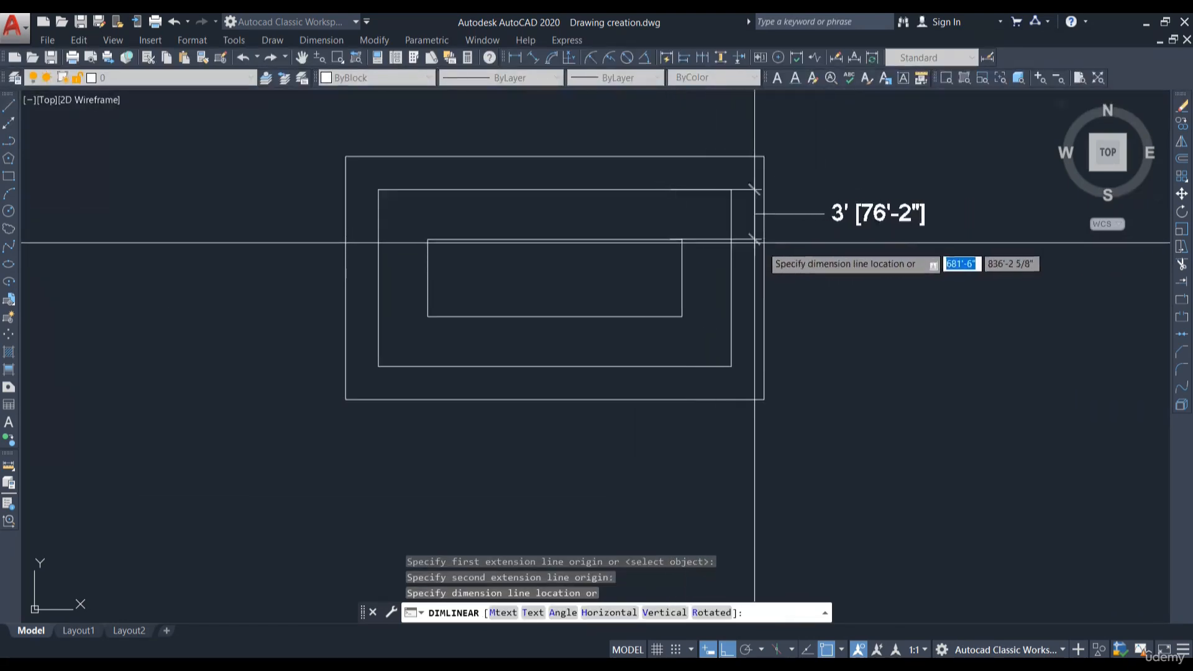
pyautogui.press('Escape')
pyautogui.scroll(-5, 431, 263)
pyautogui.scroll(6, 666, 253)
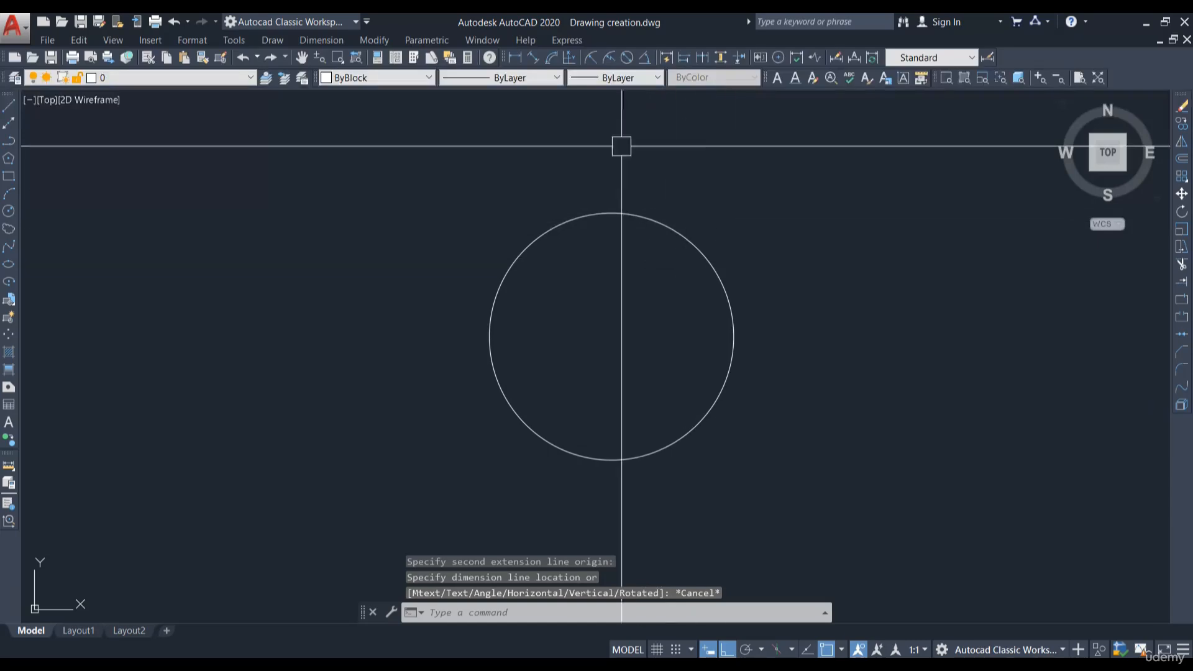
# - Offset the circle outward by a distance of 3'
pyautogui.click(647, 217)
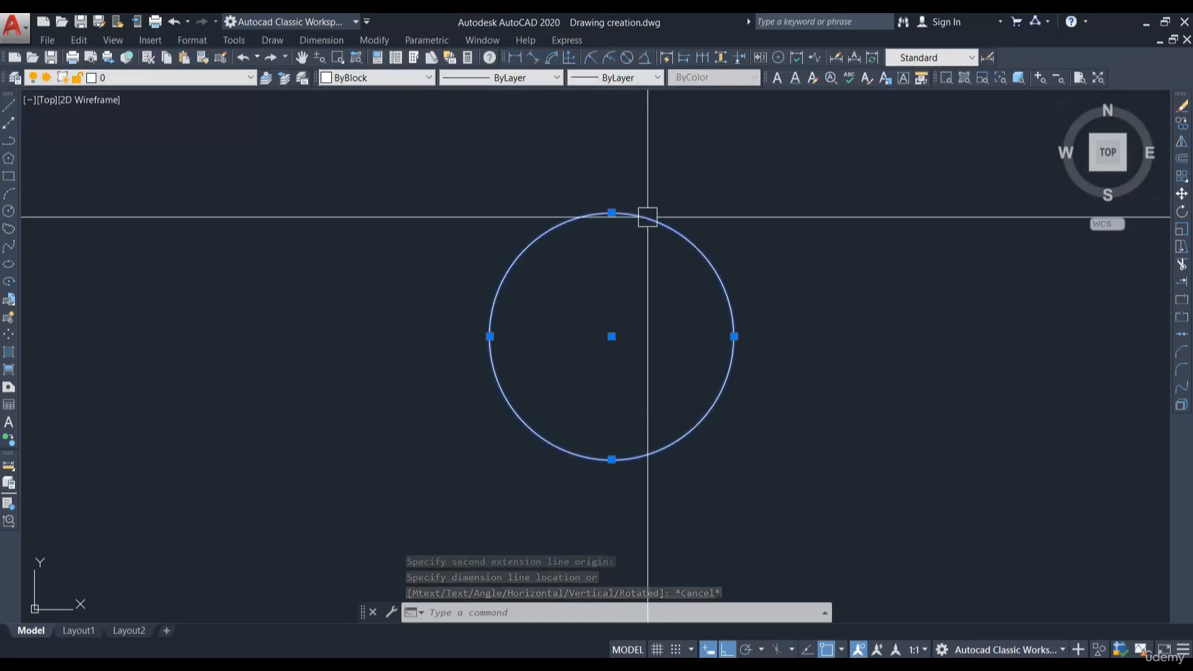
pyautogui.press('Escape')
pyautogui.write('o')
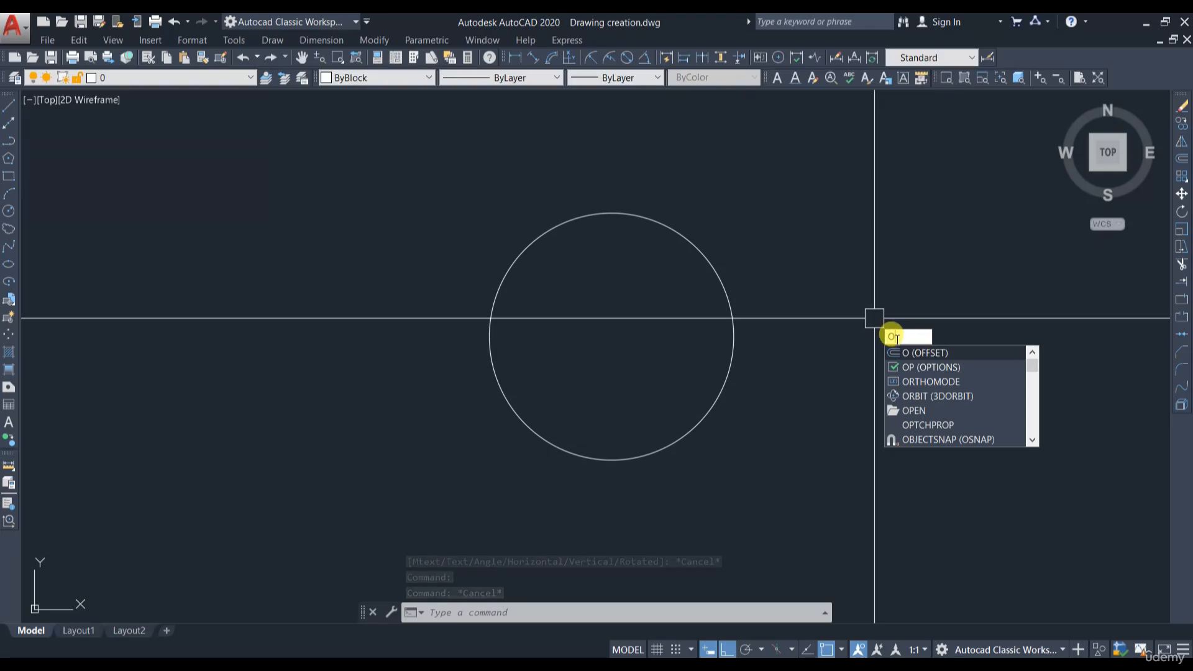
pyautogui.click(926, 353)
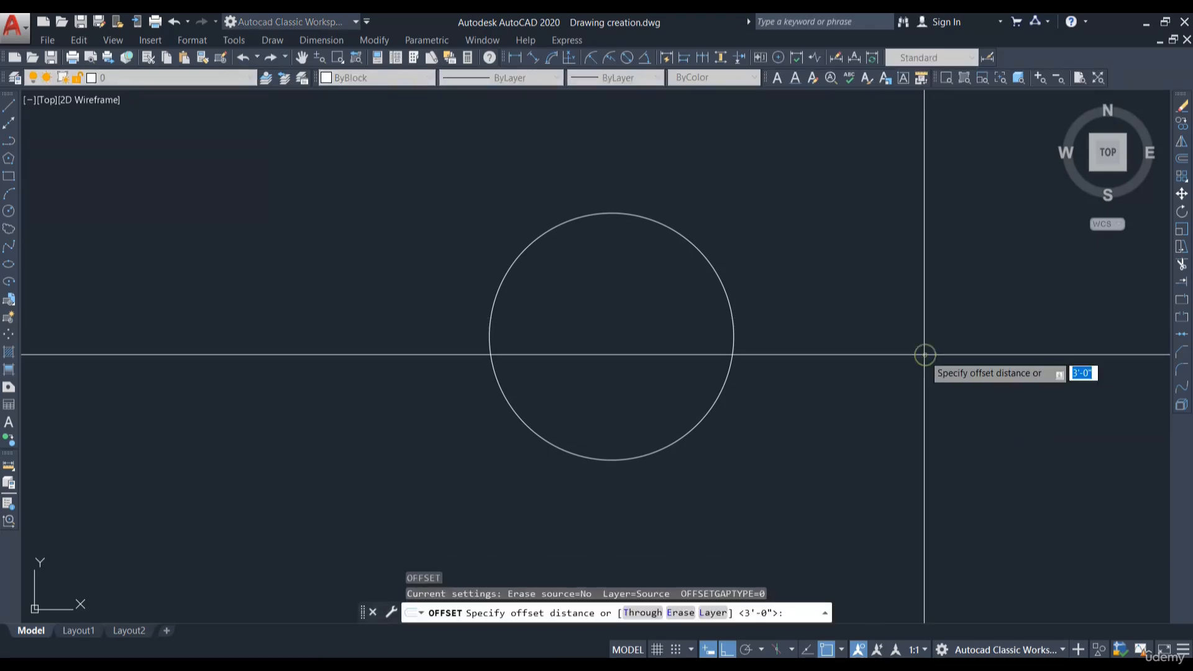
pyautogui.write('3')
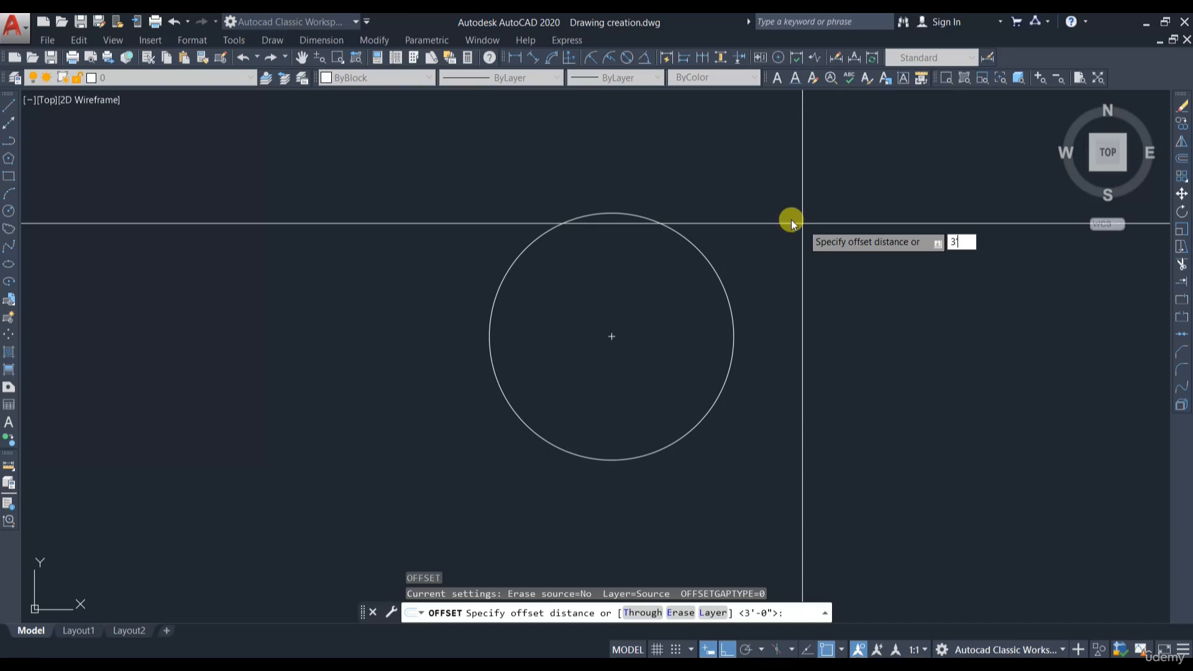
pyautogui.press('Return')
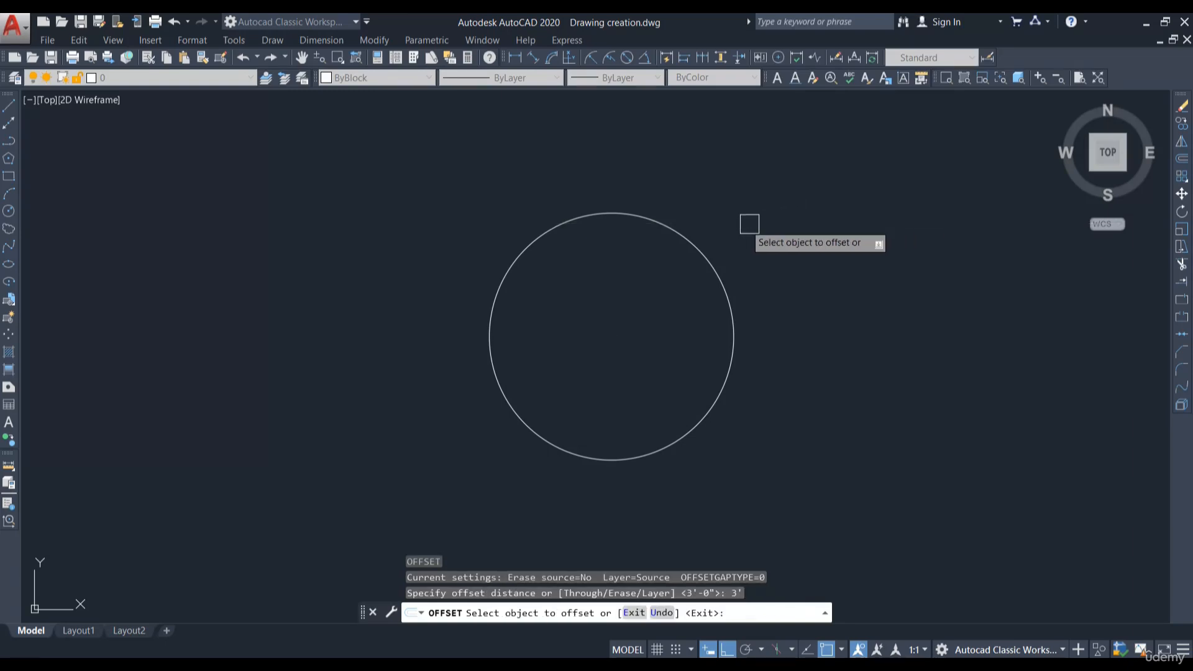
pyautogui.click(691, 243)
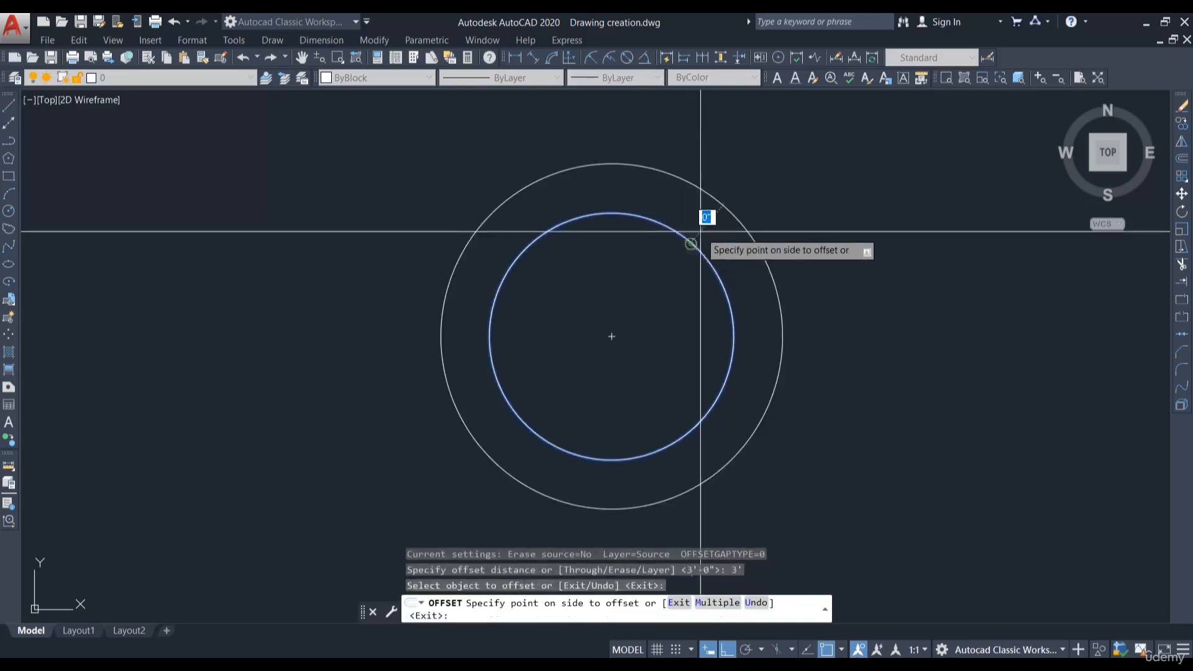
pyautogui.click(811, 190)
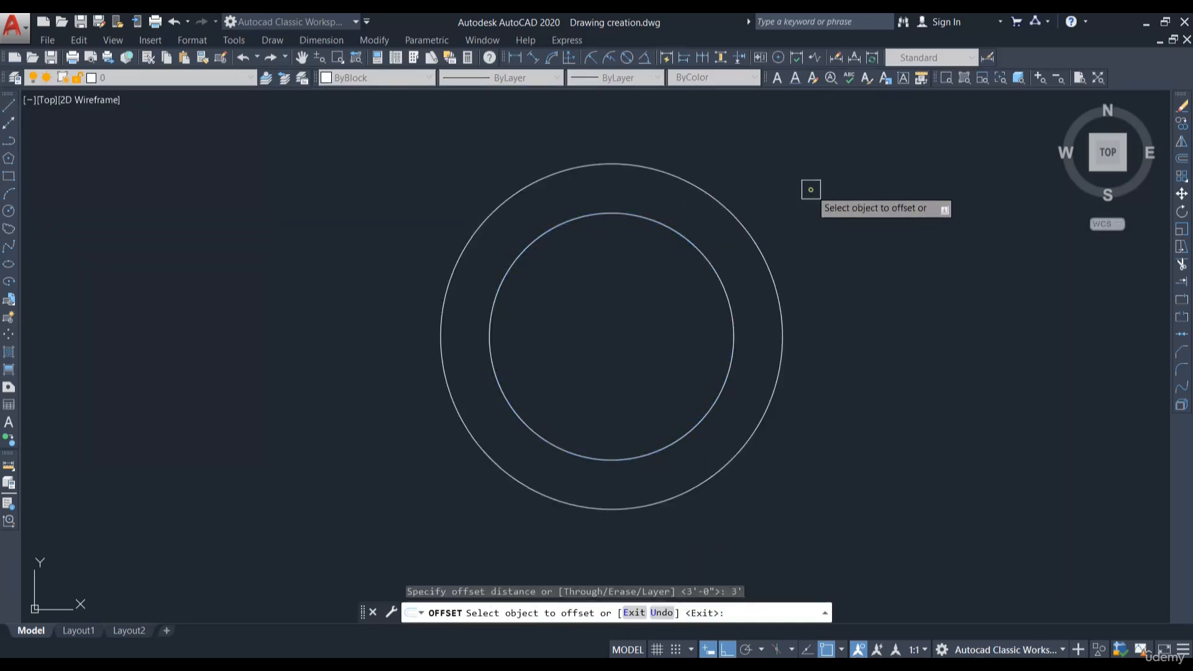
pyautogui.press('Return')
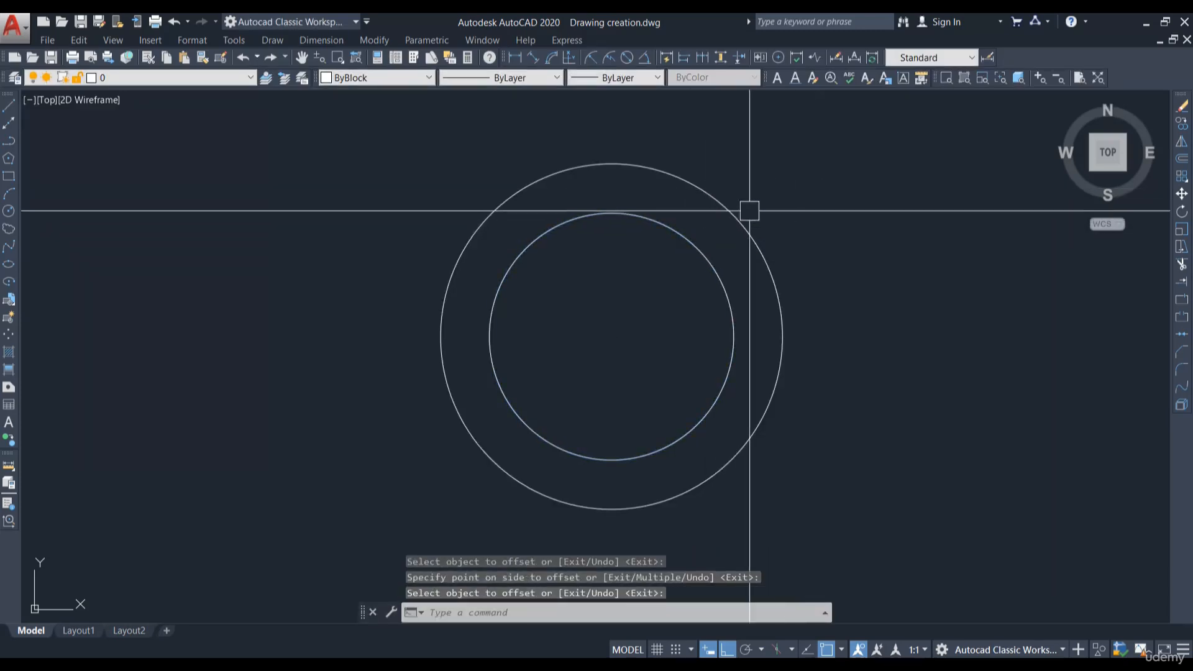
# - Offset the original circle inward by the same 3' distance
pyautogui.click(631, 218)
pyautogui.press('Escape')
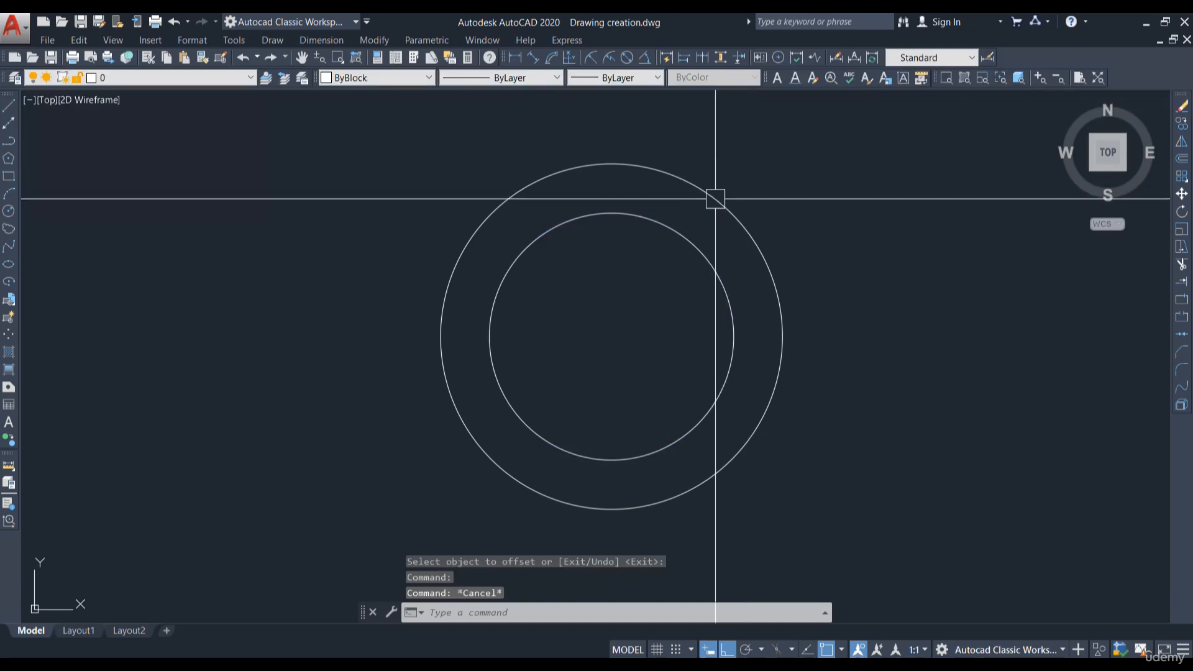
pyautogui.click(718, 200)
pyautogui.press('Escape')
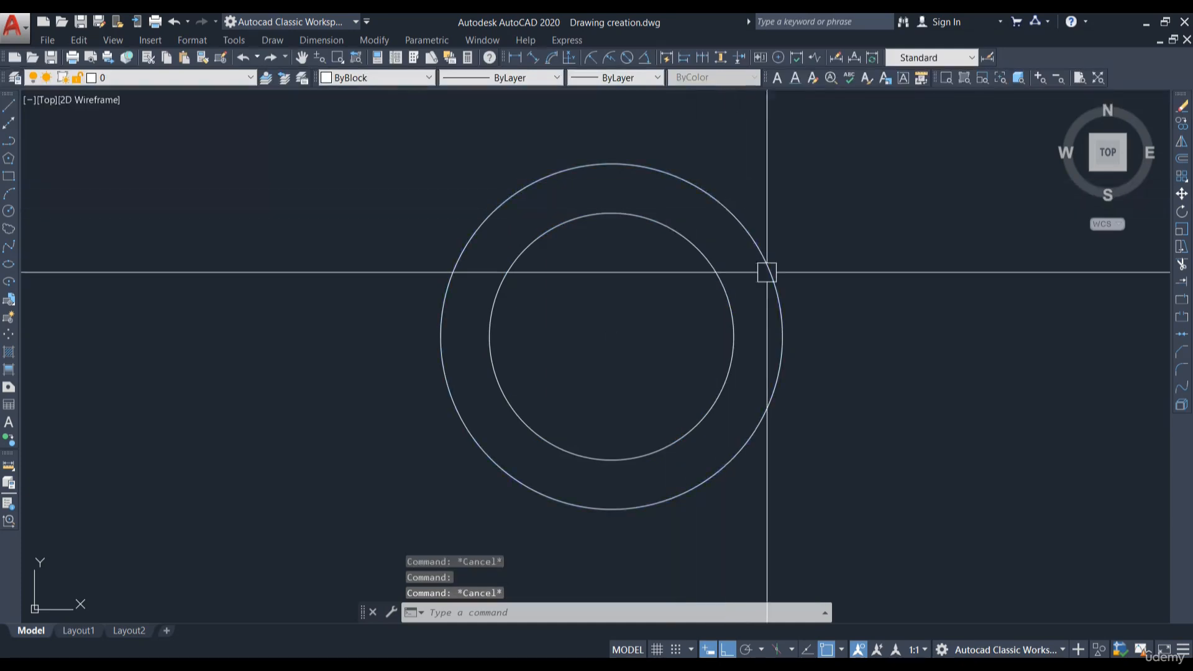
pyautogui.click(1182, 159)
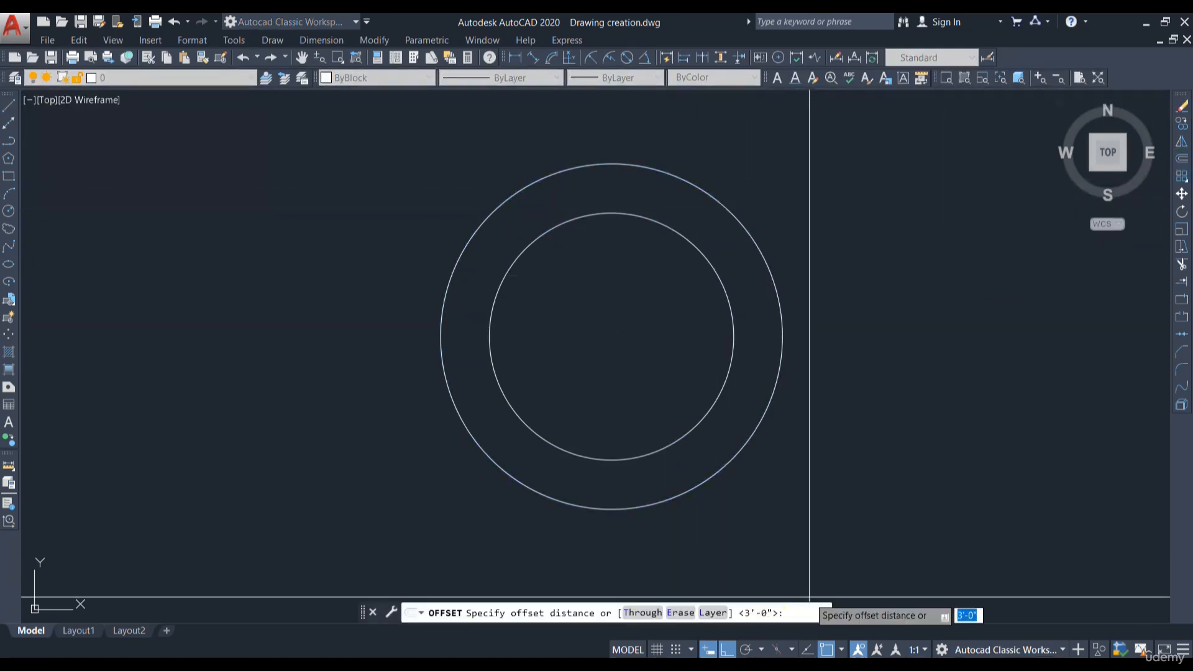
pyautogui.press('Return')
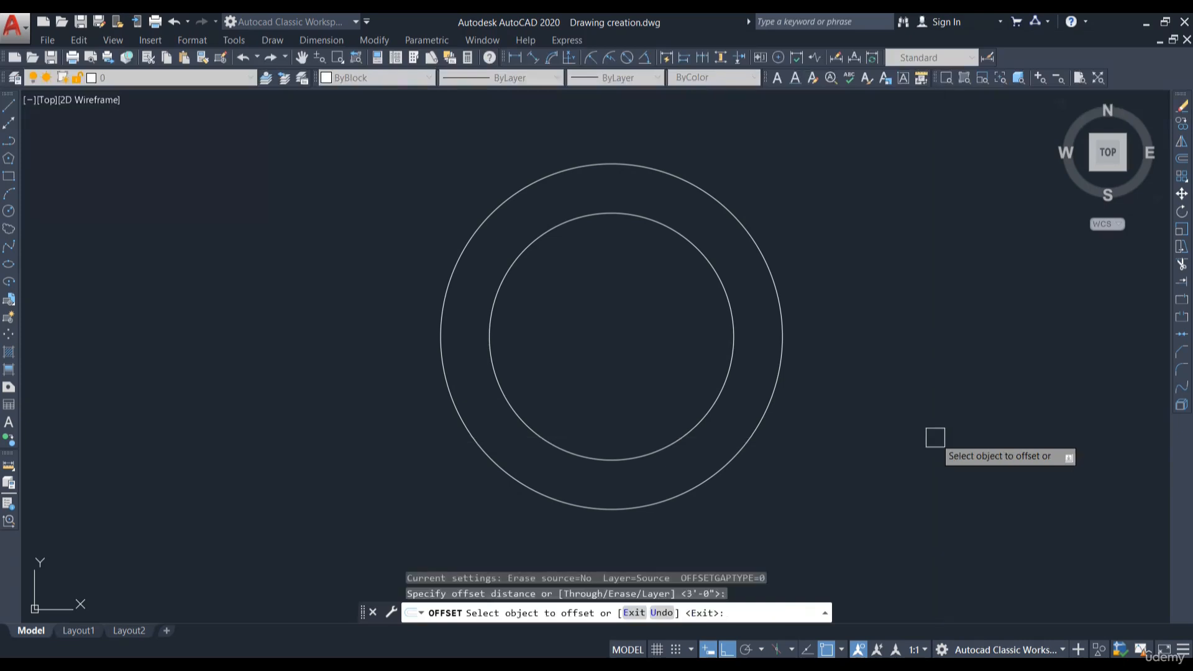
pyautogui.click(639, 217)
pyautogui.click(639, 292)
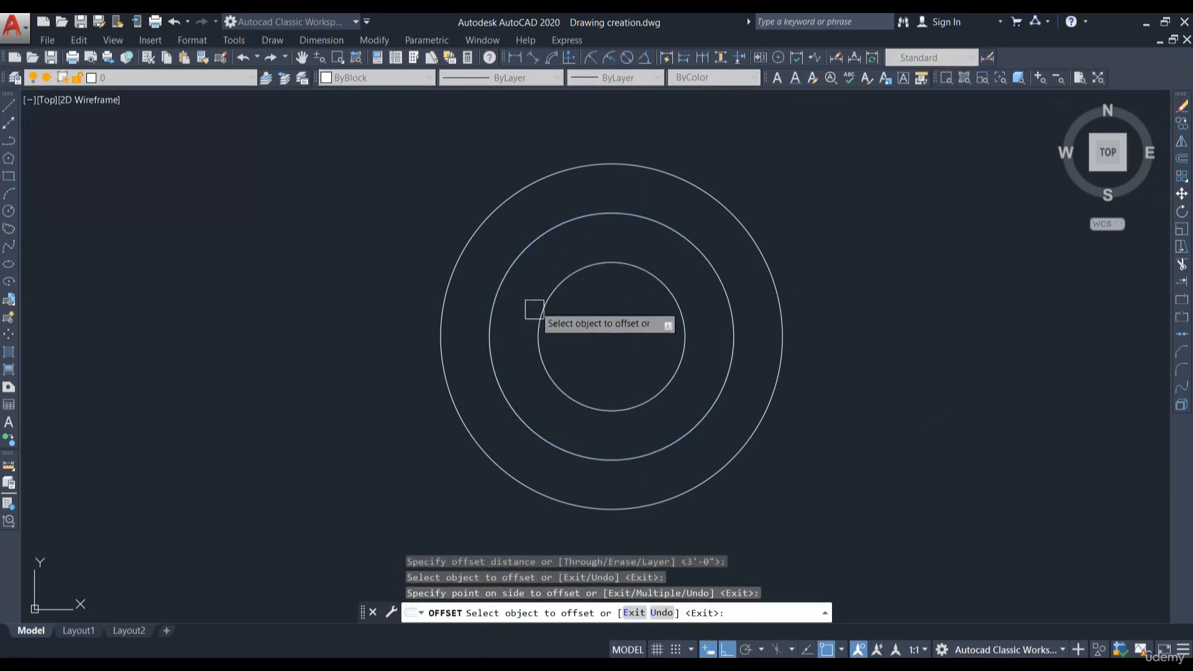
pyautogui.press('Escape')
# - Offset the horizontal line upward repeatedly at 6" spacing to create a stack of parallel lines
pyautogui.scroll(-2, 643, 284)
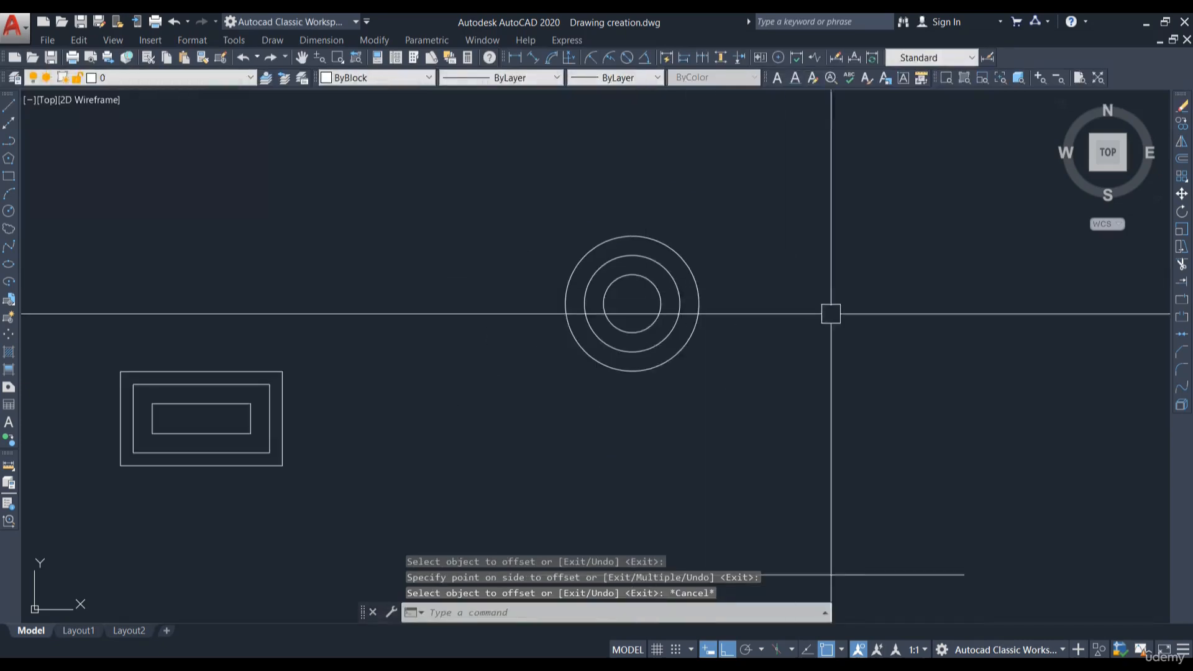
pyautogui.moveTo(833, 587); pyautogui.dragTo(750, 406, button='middle')
pyautogui.click(1182, 158)
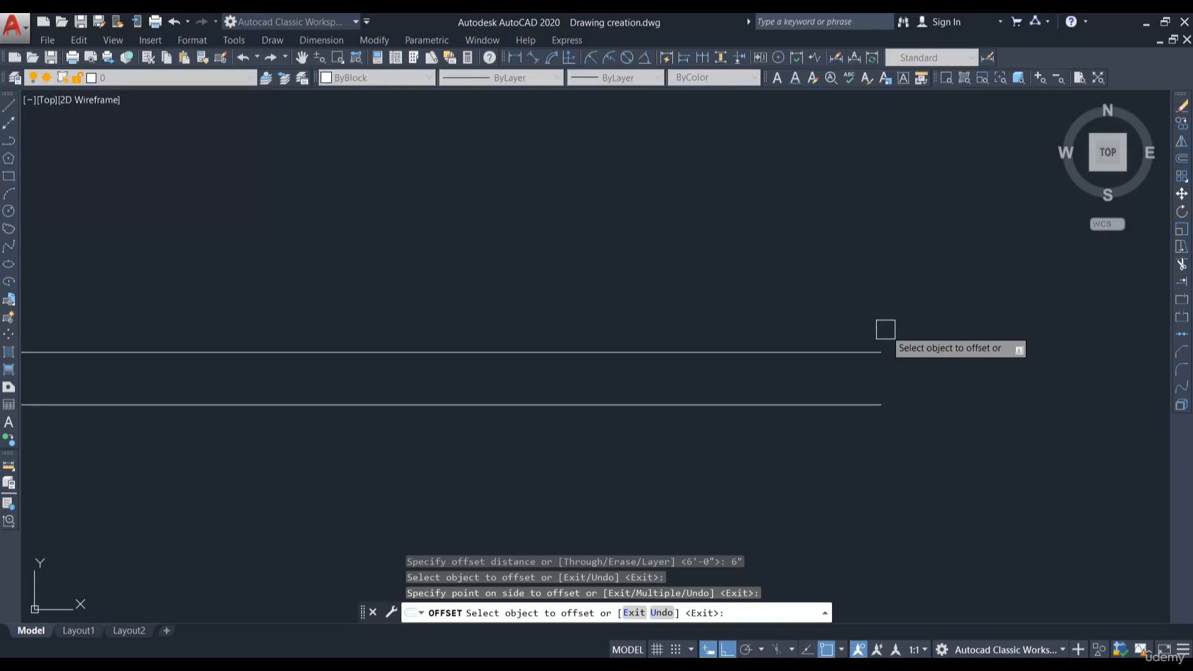
pyautogui.scroll(-3, 894, 332)
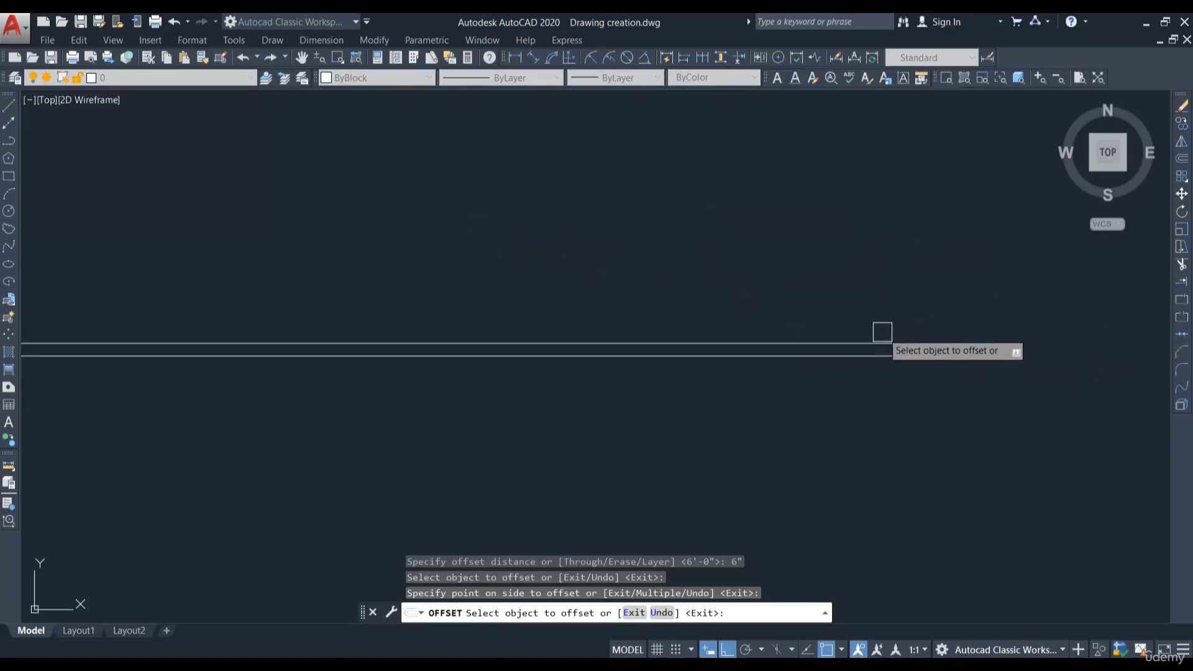
pyautogui.scroll(2, 886, 336)
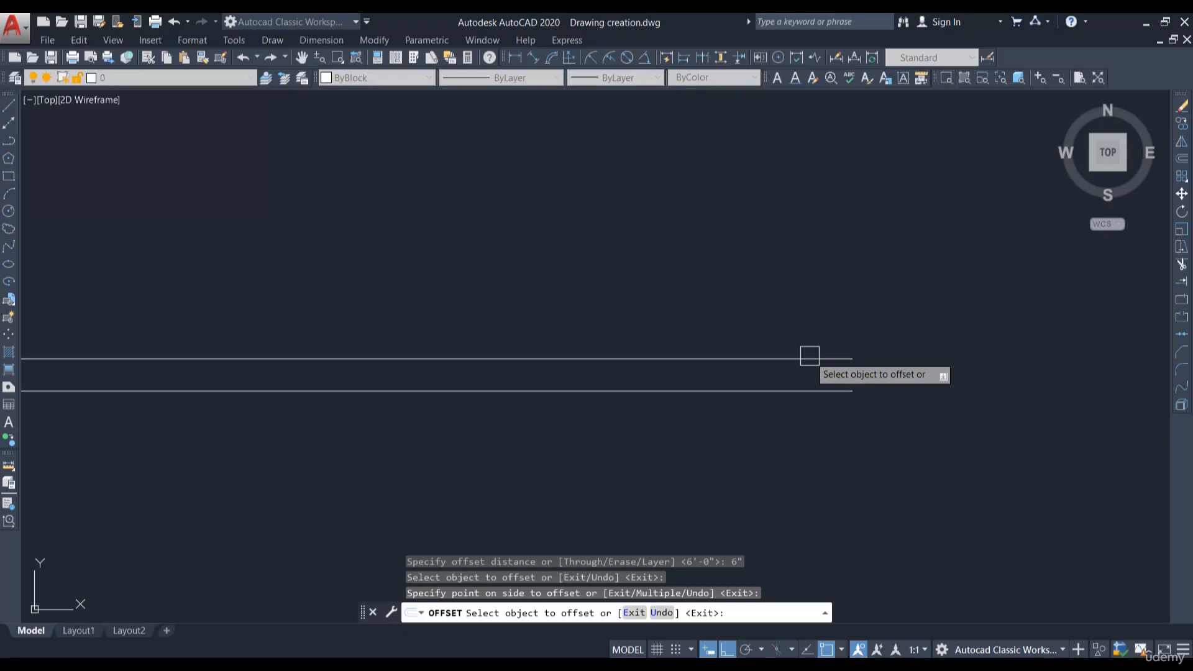
pyautogui.click(810, 358)
pyautogui.click(839, 280)
pyautogui.click(823, 326)
pyautogui.click(834, 264)
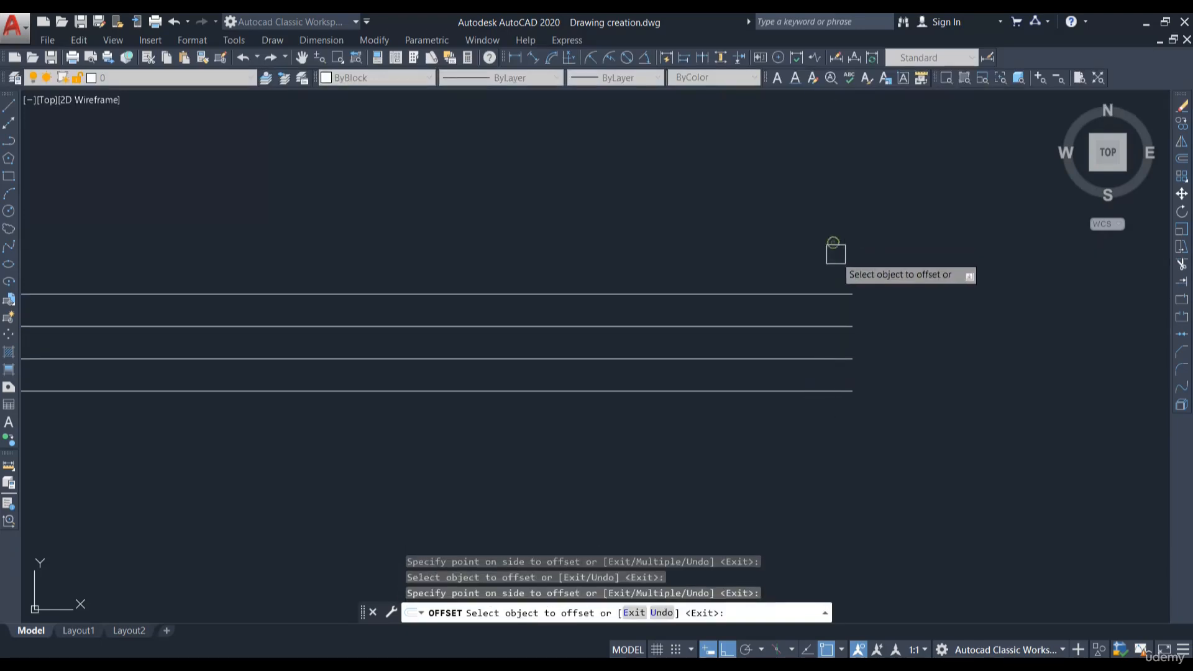
pyautogui.click(821, 294)
pyautogui.click(820, 243)
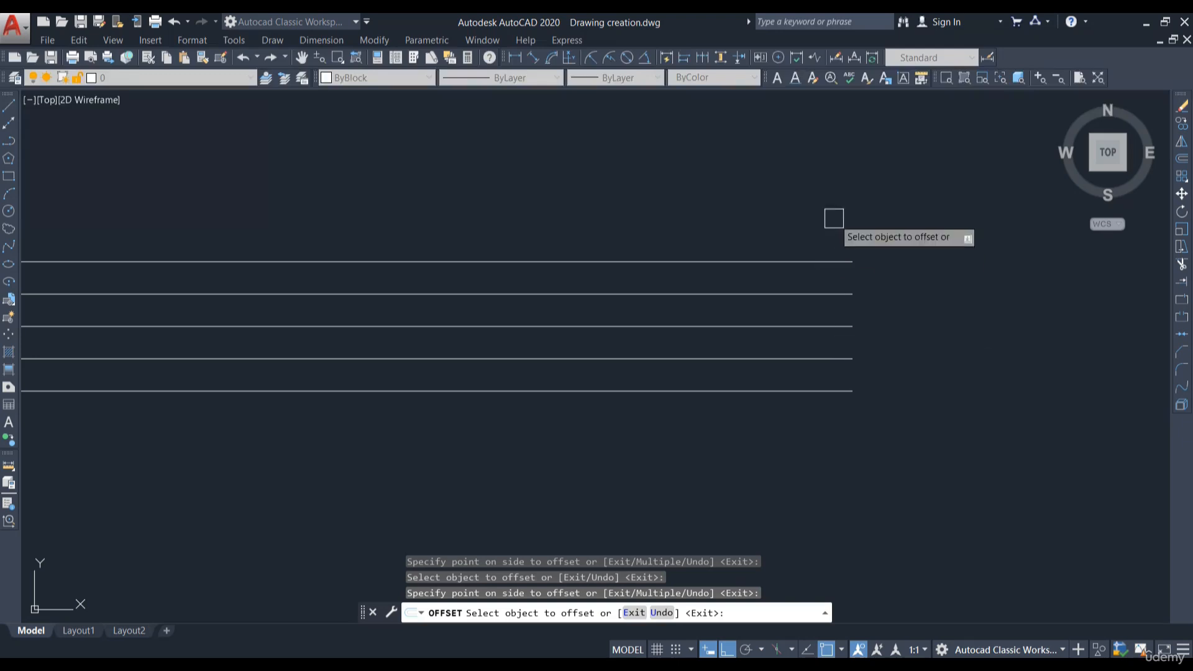
# - Continue offsetting the outermost lines downward and upward at 6" spacing to add more parallel lines
pyautogui.moveTo(911, 408); pyautogui.dragTo(963, 329, button='middle')
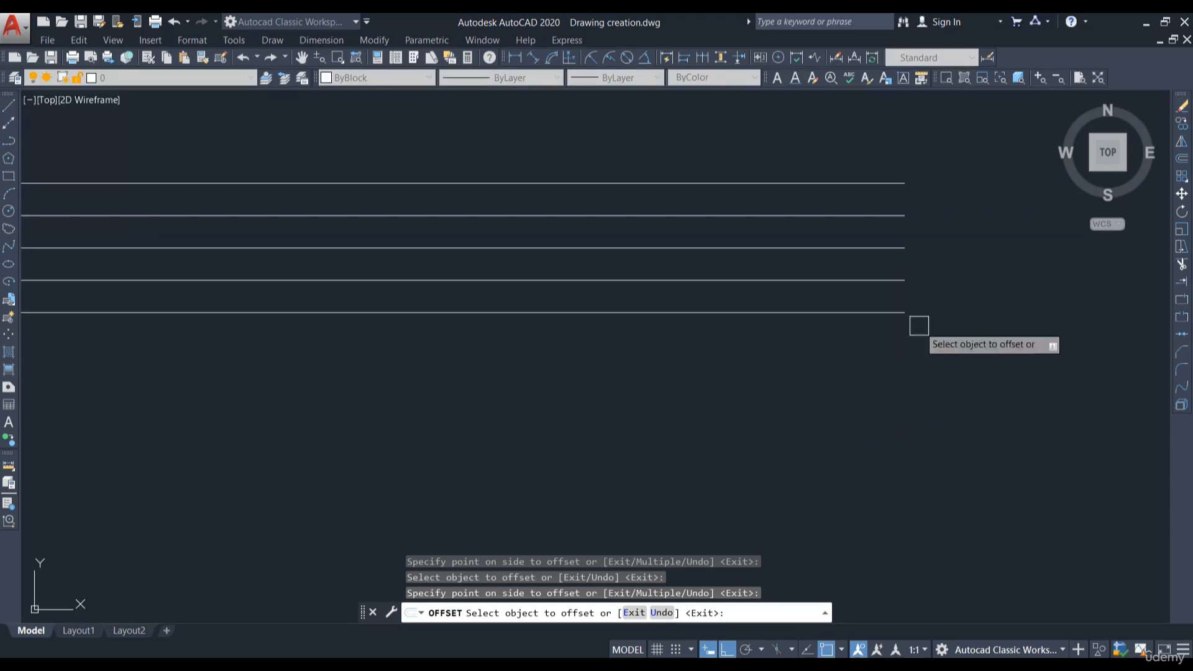
pyautogui.click(841, 312)
pyautogui.click(845, 335)
pyautogui.click(852, 344)
pyautogui.click(853, 423)
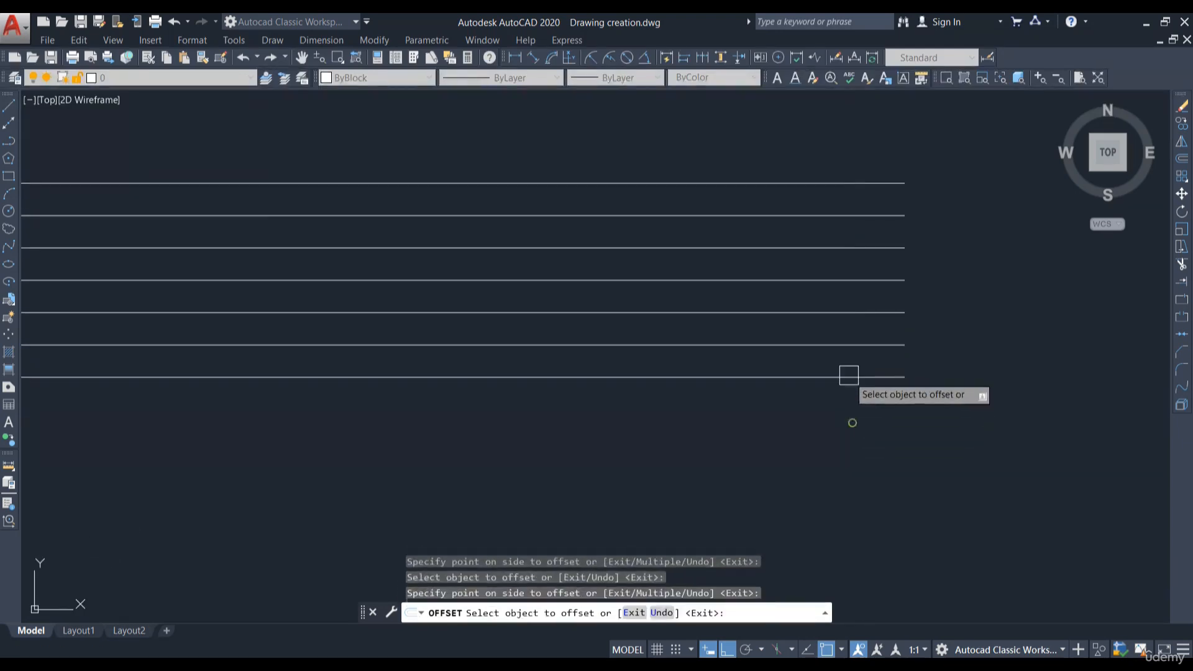
pyautogui.click(850, 374)
pyautogui.click(852, 429)
pyautogui.click(854, 411)
pyautogui.click(858, 442)
pyautogui.click(860, 443)
pyautogui.click(873, 491)
pyautogui.click(873, 477)
pyautogui.click(870, 511)
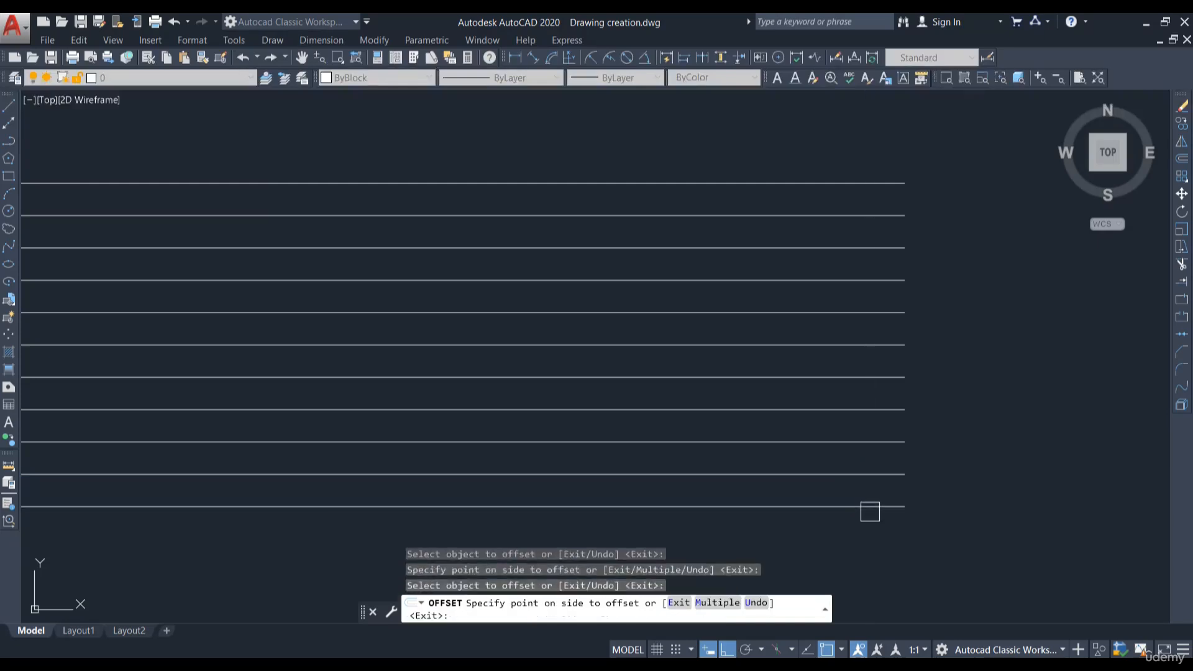
pyautogui.click(870, 512)
pyautogui.click(882, 181)
pyautogui.click(907, 141)
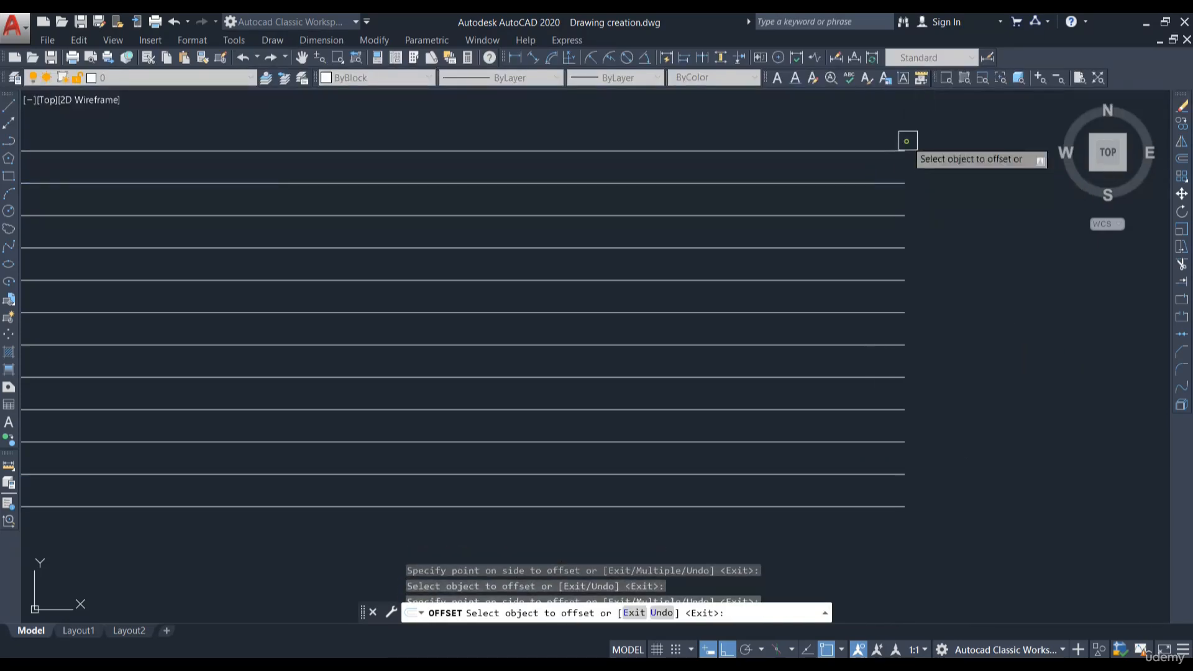
pyautogui.click(895, 148)
pyautogui.click(879, 133)
pyautogui.scroll(-3, 925, 315)
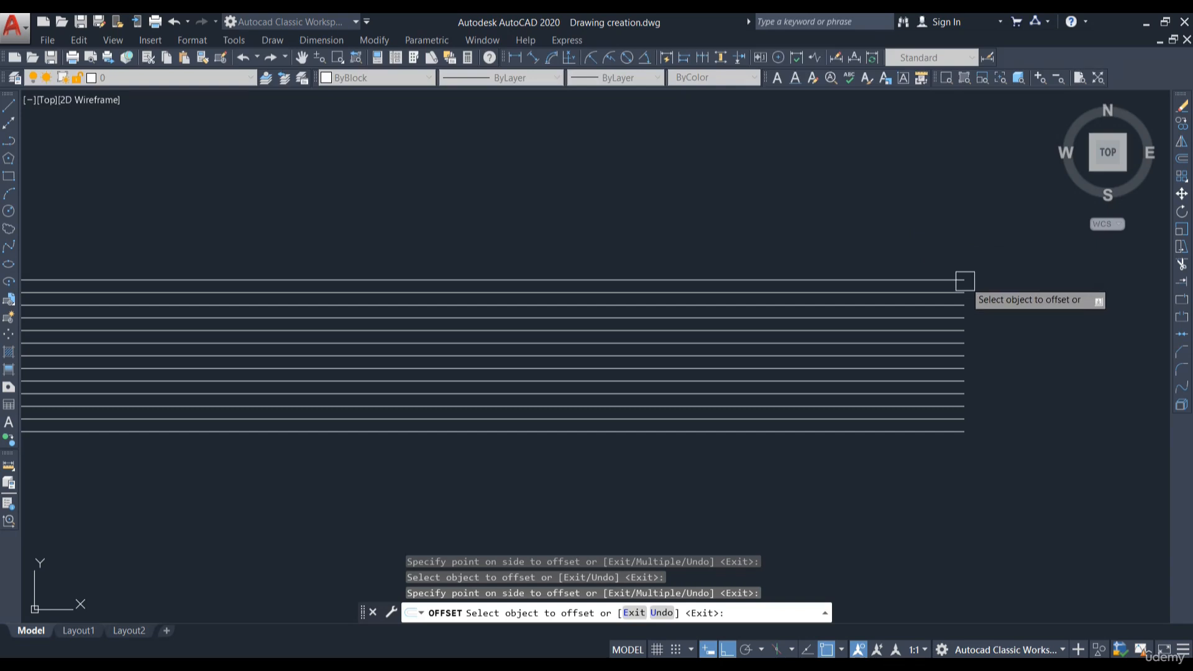
pyautogui.press('Escape')
pyautogui.scroll(-5, 995, 428)
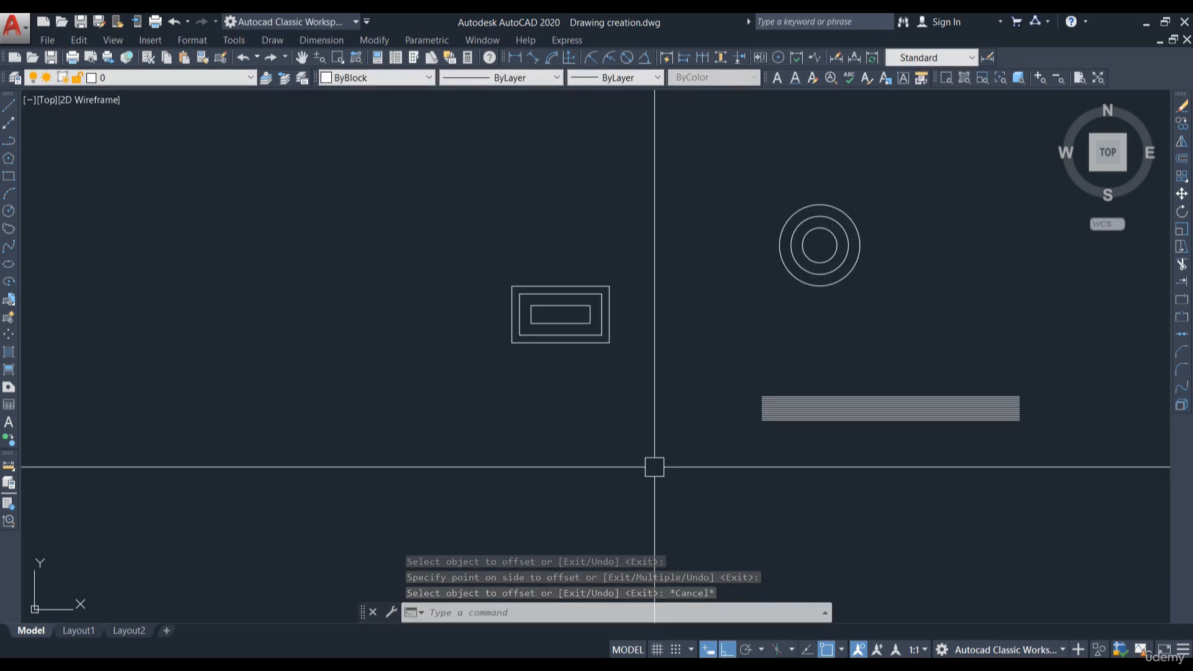